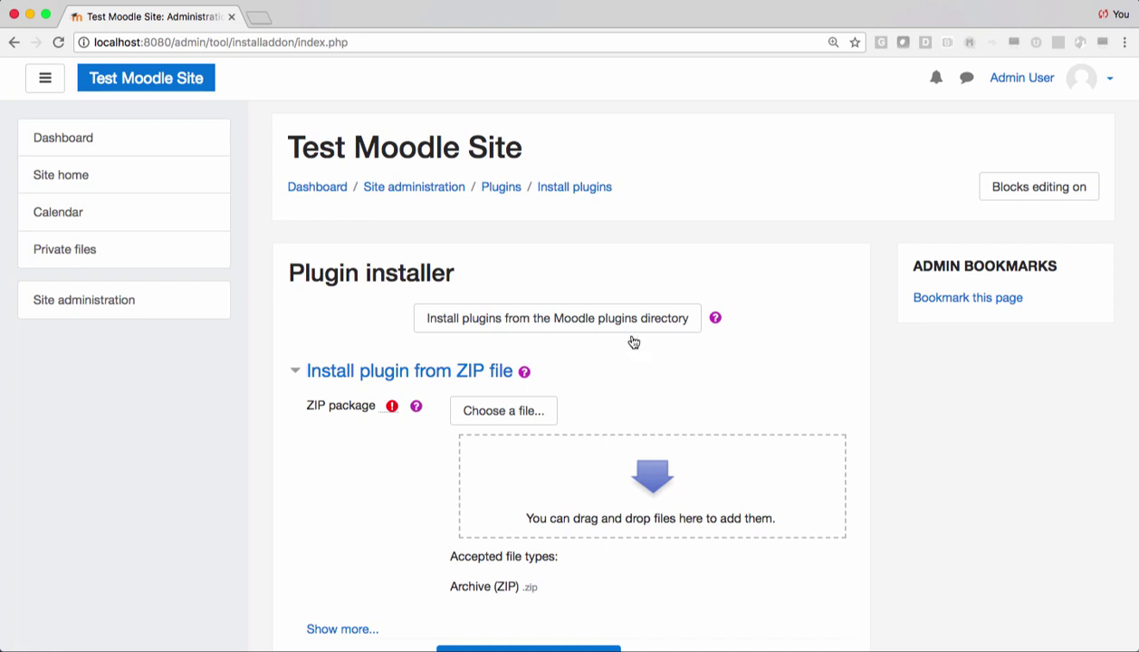
Search the Moodle plugins directory for "bigbluebutton" and open the BigBlueButtonBN plugin page.
{"action": "left_click", "coordinate": [605, 319]}
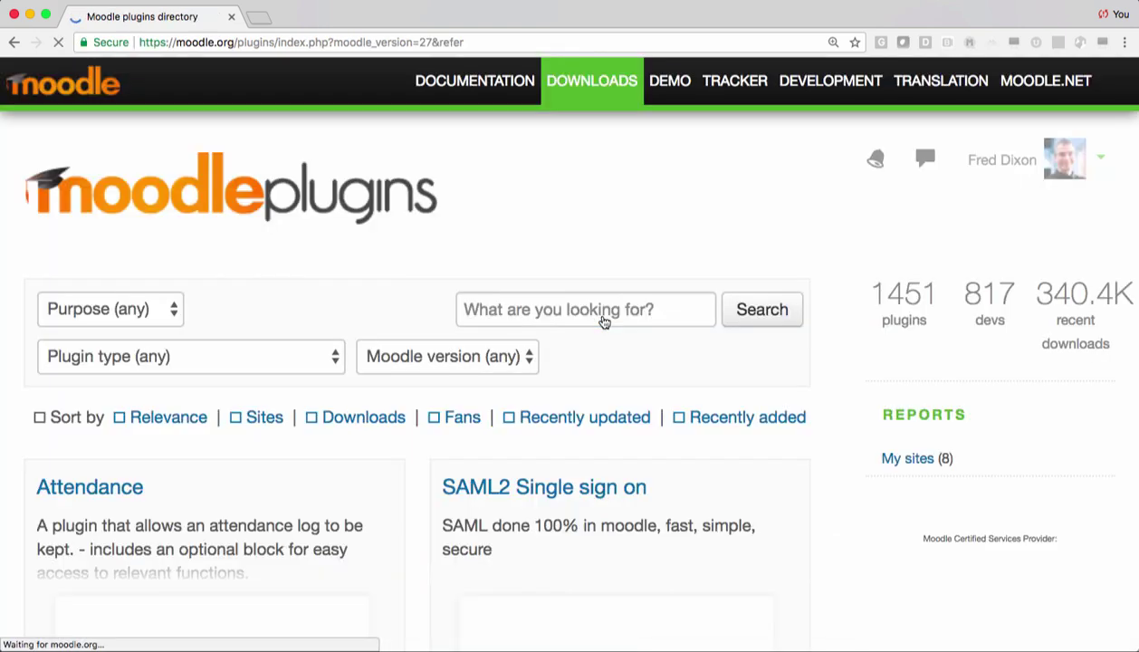
{"action": "left_click", "coordinate": [587, 305]}
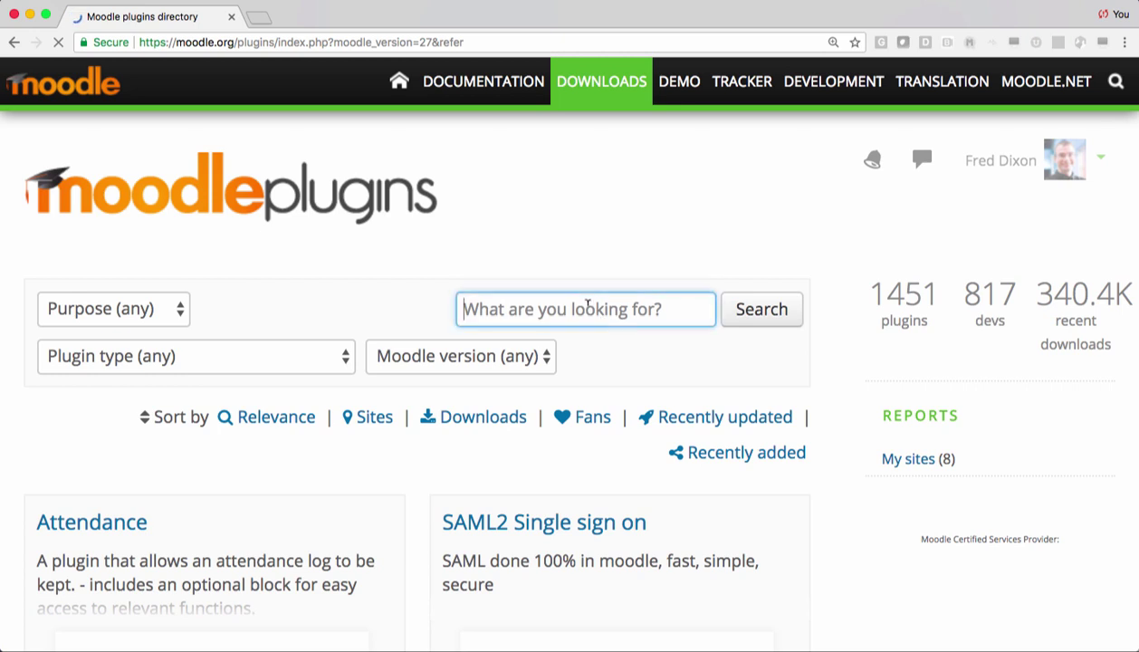
{"action": "type", "text": "bigbluebutton"}
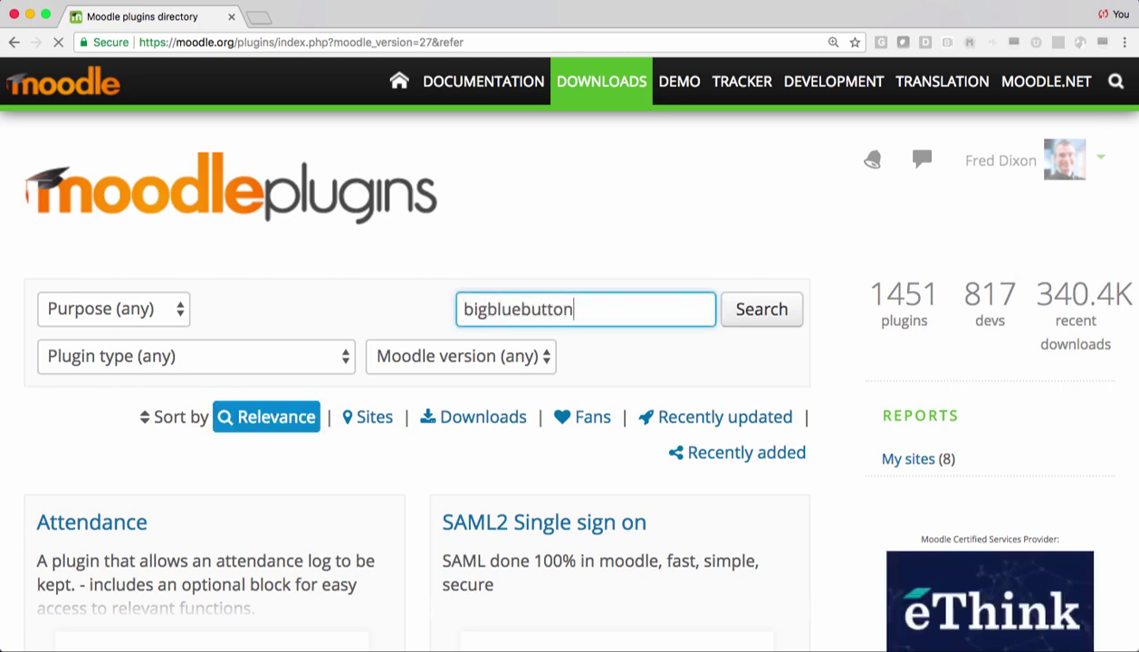
{"action": "key", "text": "Return"}
{"action": "scroll", "coordinate": [376, 272], "scroll_direction": "down", "scroll_amount": 2}
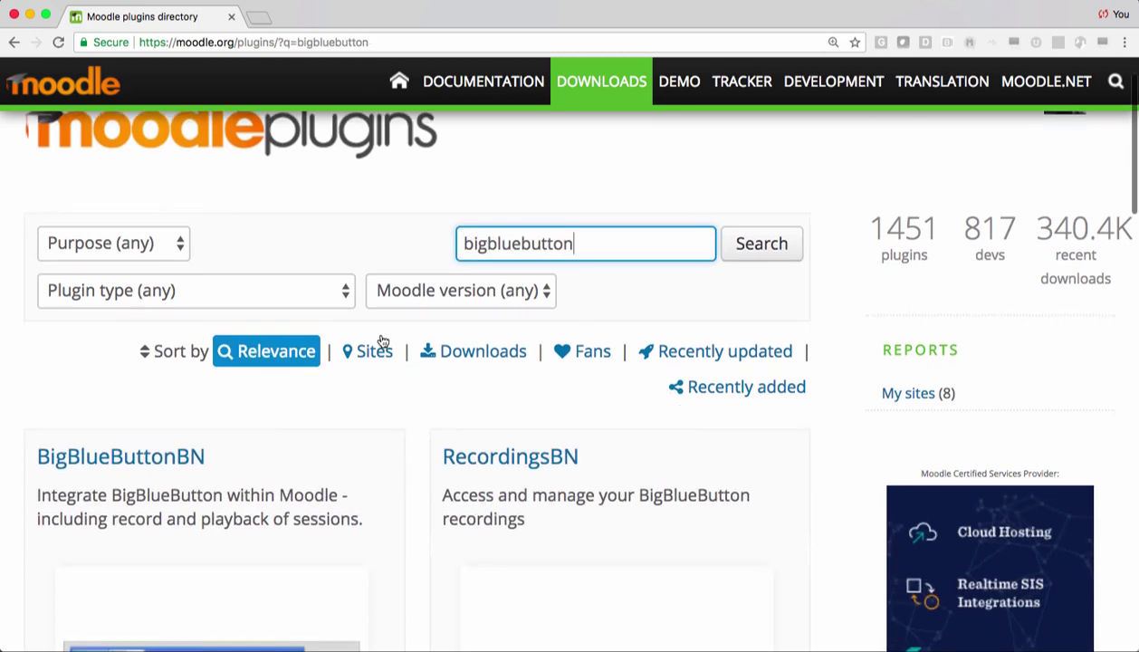
{"action": "left_click", "coordinate": [143, 459]}
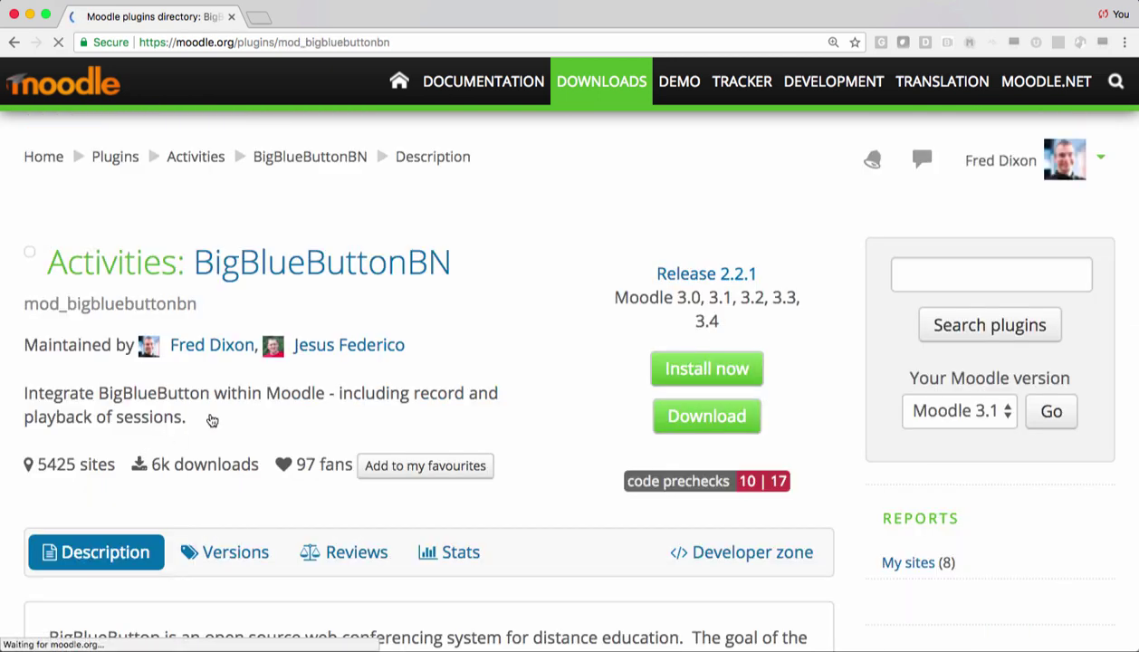
Install BigBlueButtonBN on Test Moodle Site, continuing through confirmation and validation, and upgrade the Moodle database.
{"action": "left_click", "coordinate": [670, 368]}
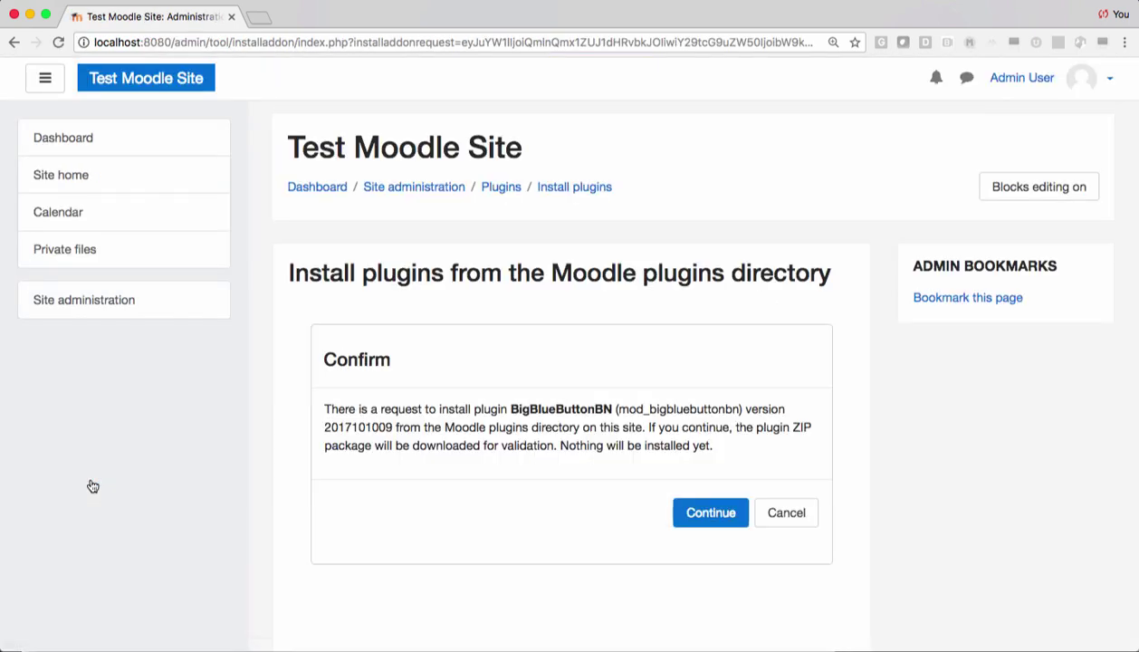
{"action": "left_click", "coordinate": [727, 517]}
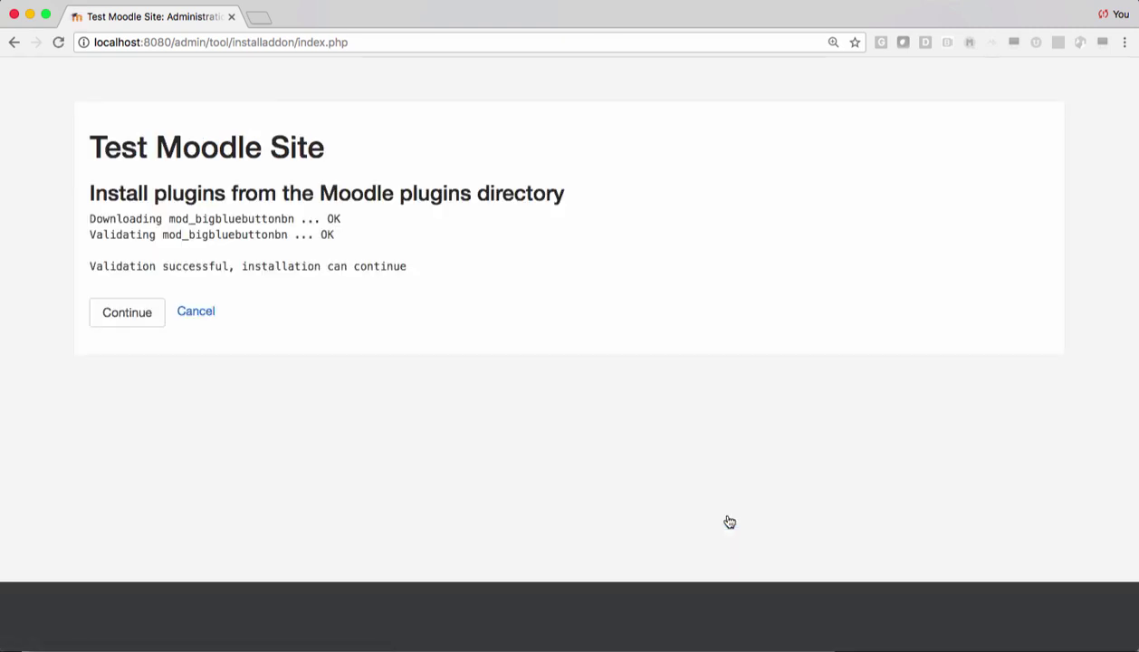
{"action": "left_click", "coordinate": [124, 315]}
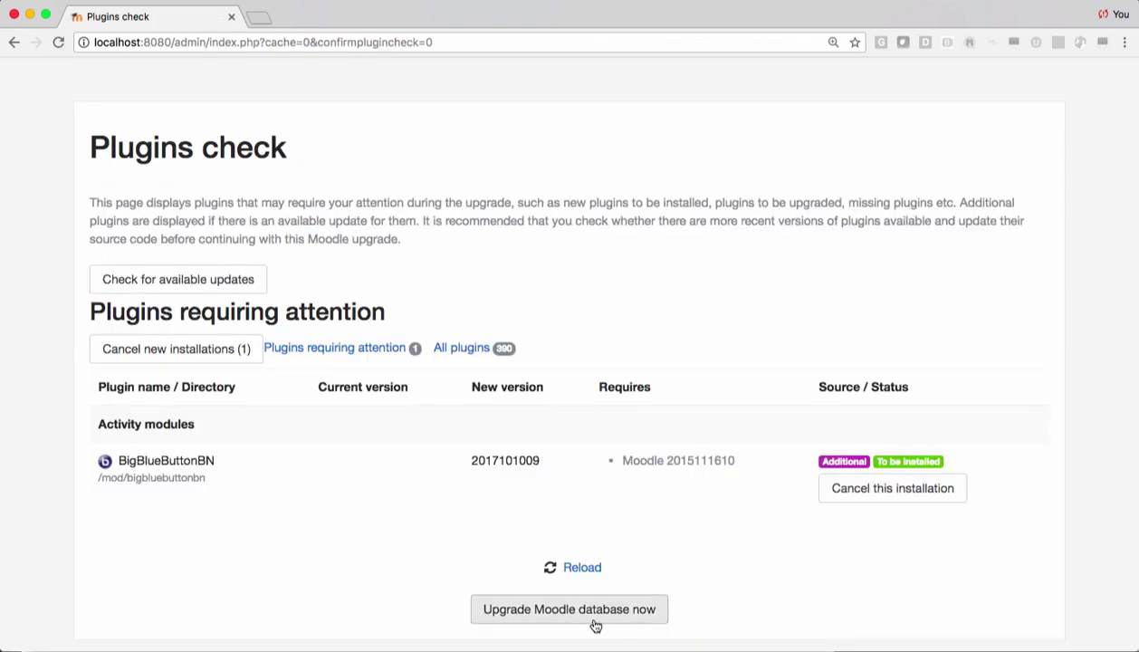
{"action": "left_click", "coordinate": [595, 618]}
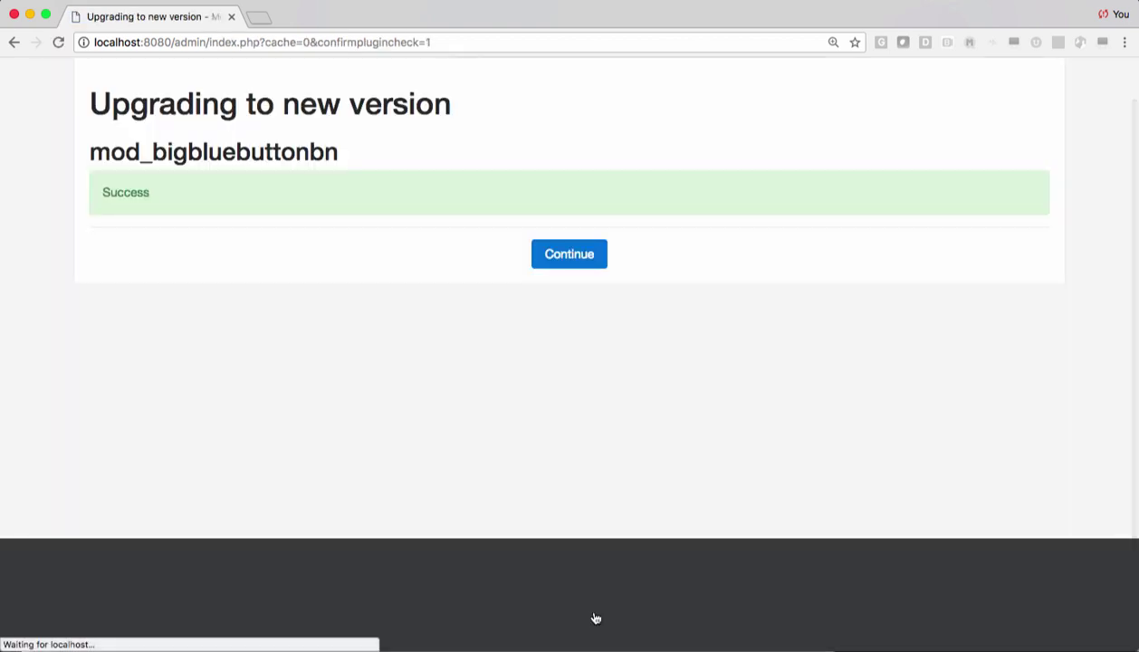
{"action": "left_click", "coordinate": [571, 260]}
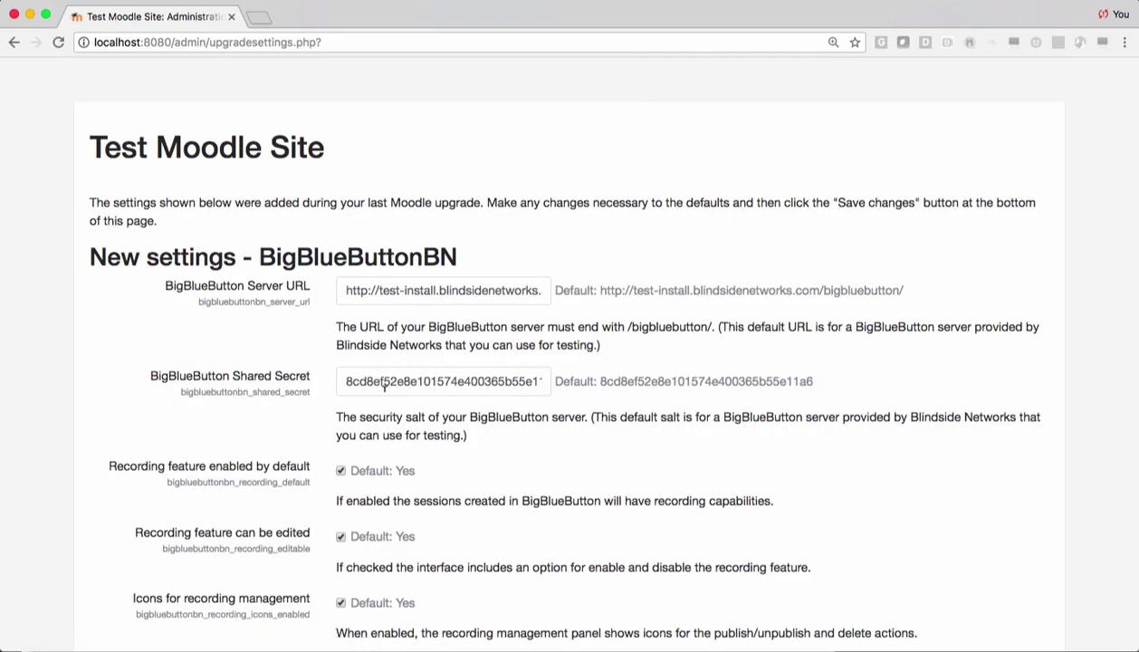
Review the new BigBlueButtonBN settings and save them with their default values.
{"action": "scroll", "coordinate": [484, 457], "scroll_direction": "down", "scroll_amount": 8}
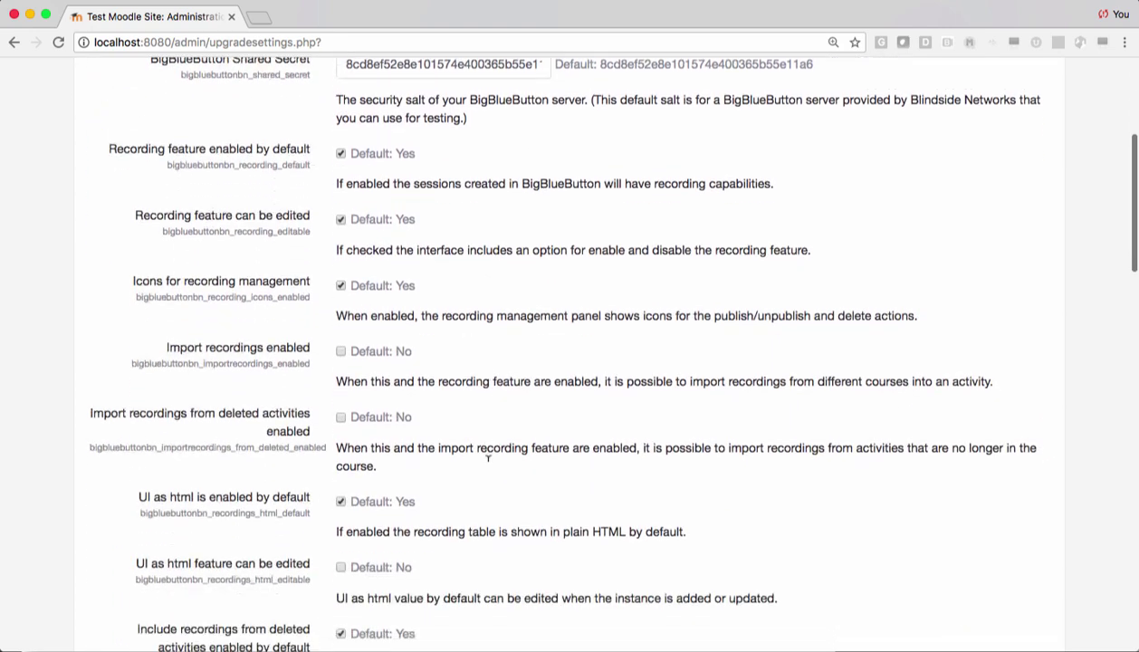
{"action": "scroll", "coordinate": [488, 459], "scroll_direction": "down", "scroll_amount": 1}
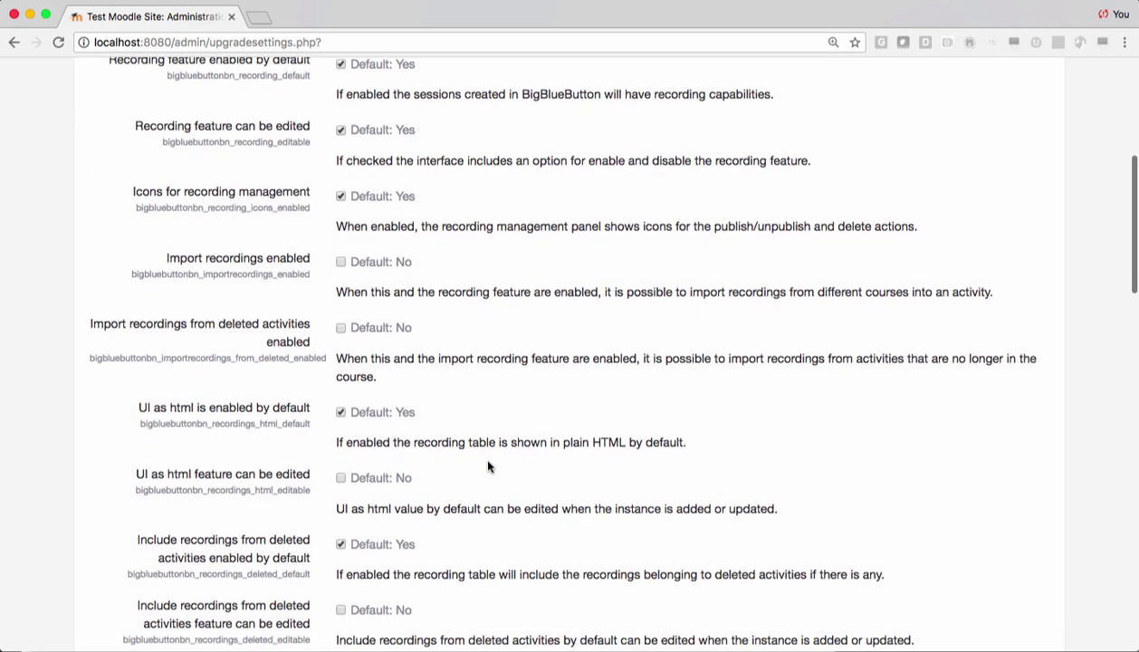
{"action": "scroll", "coordinate": [488, 466], "scroll_direction": "down", "scroll_amount": 1}
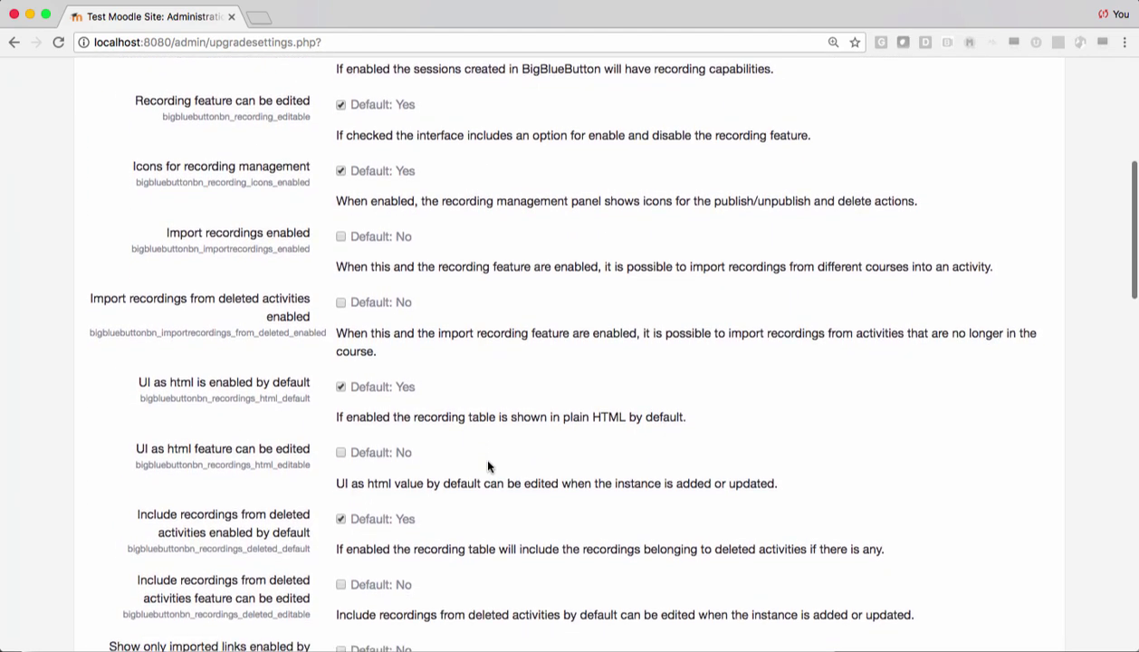
{"action": "scroll", "coordinate": [488, 466], "scroll_direction": "down", "scroll_amount": 8}
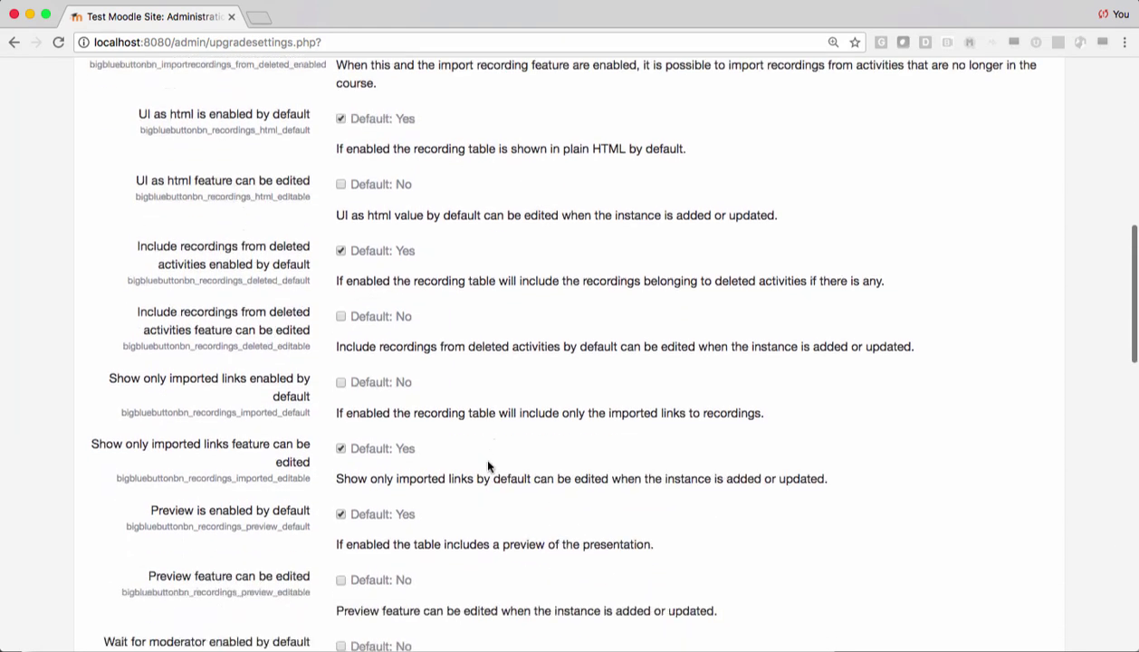
{"action": "scroll", "coordinate": [488, 466], "scroll_direction": "down", "scroll_amount": 8}
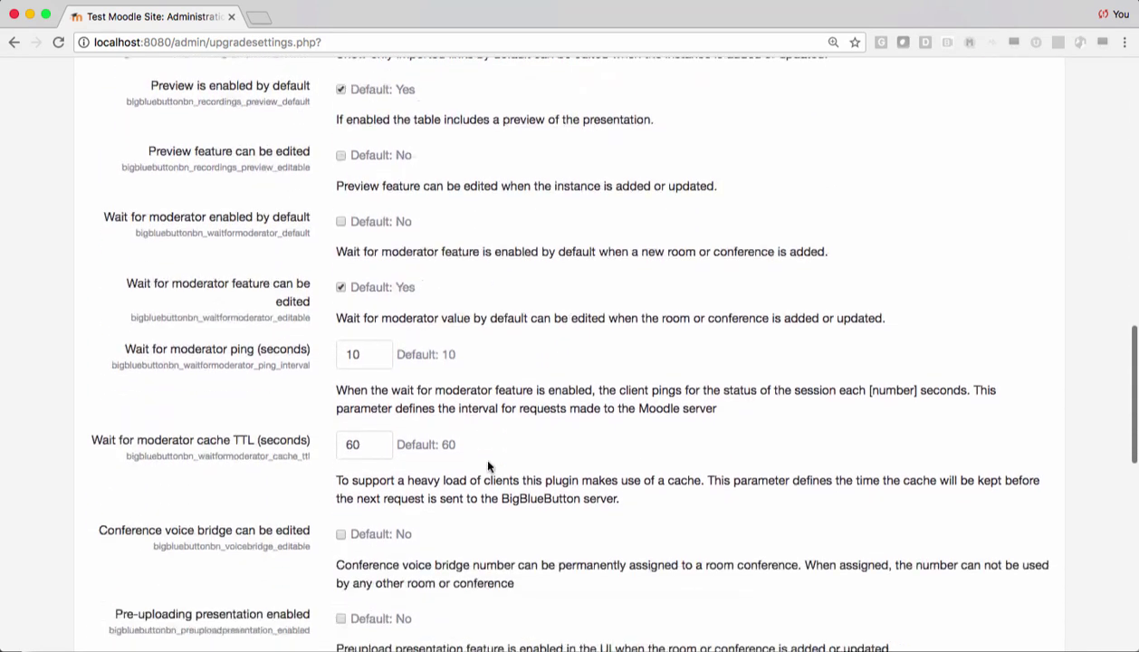
{"action": "scroll", "coordinate": [488, 463], "scroll_direction": "down", "scroll_amount": 10}
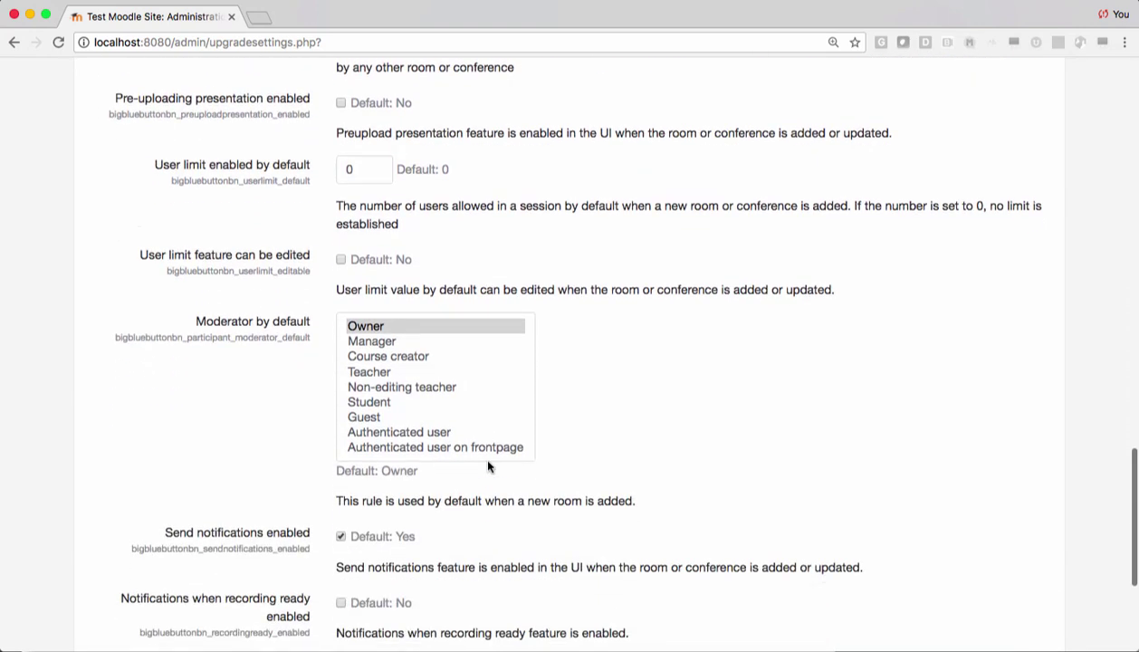
{"action": "scroll", "coordinate": [488, 466], "scroll_direction": "down", "scroll_amount": 2}
{"action": "left_click", "coordinate": [142, 552]}
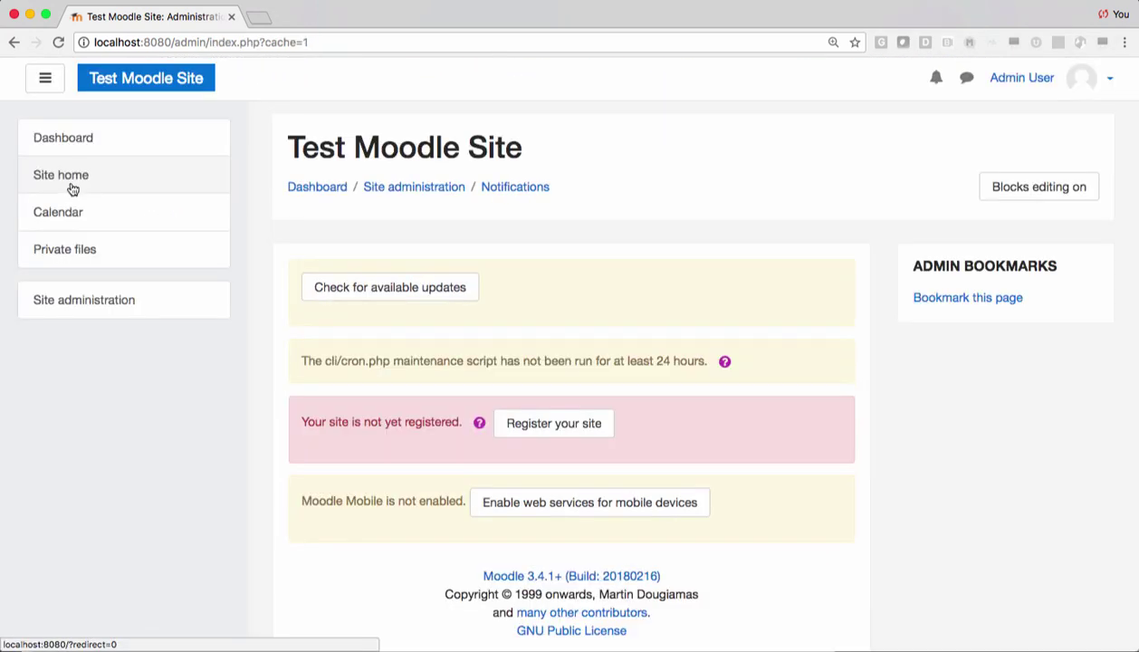
Open the site's plugins overview and check the BigBlueButtonBN entry among the activity modules.
{"action": "left_click", "coordinate": [90, 300]}
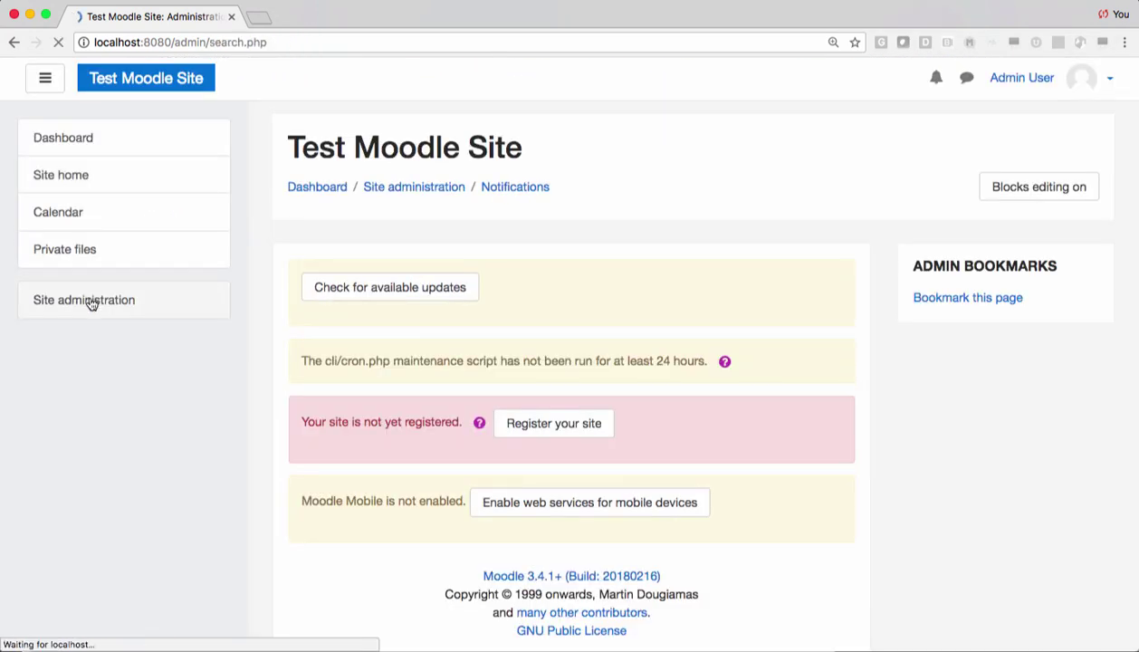
{"action": "left_click", "coordinate": [653, 429]}
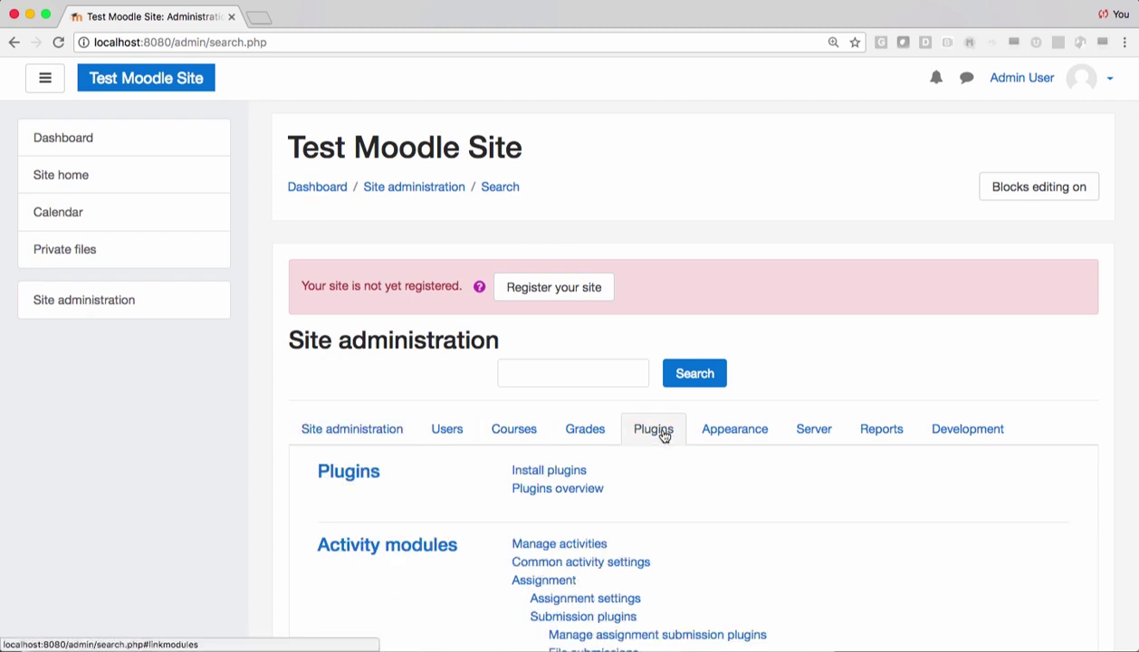
{"action": "left_click", "coordinate": [567, 490]}
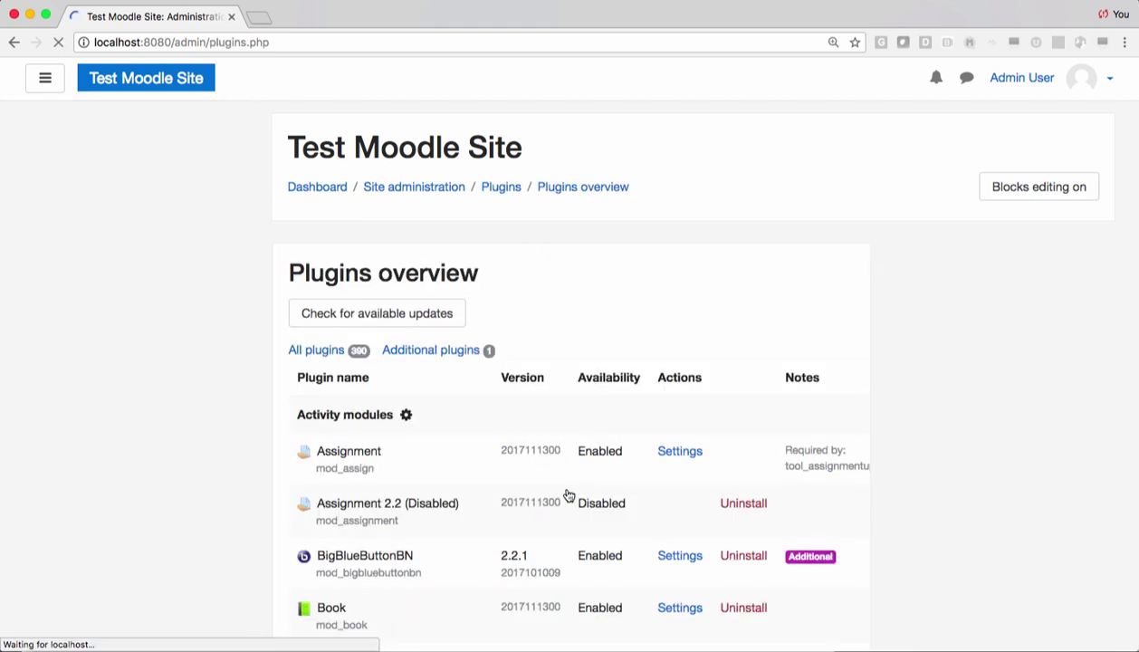
{"action": "scroll", "coordinate": [564, 496], "scroll_direction": "down", "scroll_amount": 2}
{"action": "double_click", "coordinate": [342, 485]}
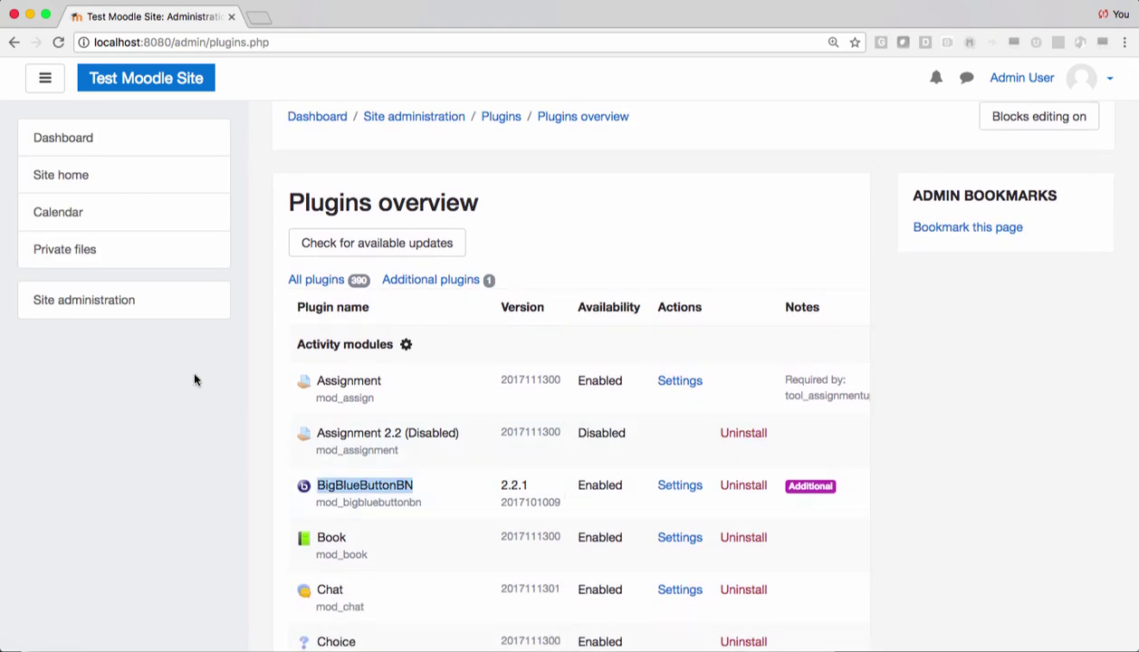
{"action": "left_click", "coordinate": [172, 383]}
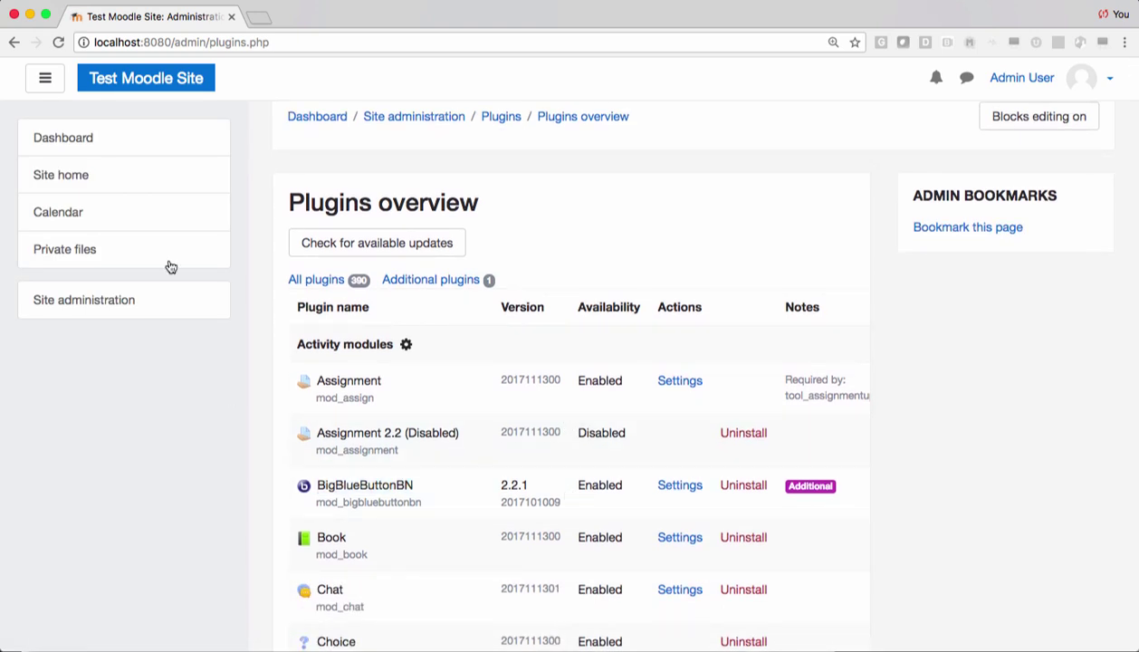
Open the English 101 course from the site home and turn editing on.
{"action": "left_click", "coordinate": [82, 177]}
{"action": "left_click", "coordinate": [374, 281]}
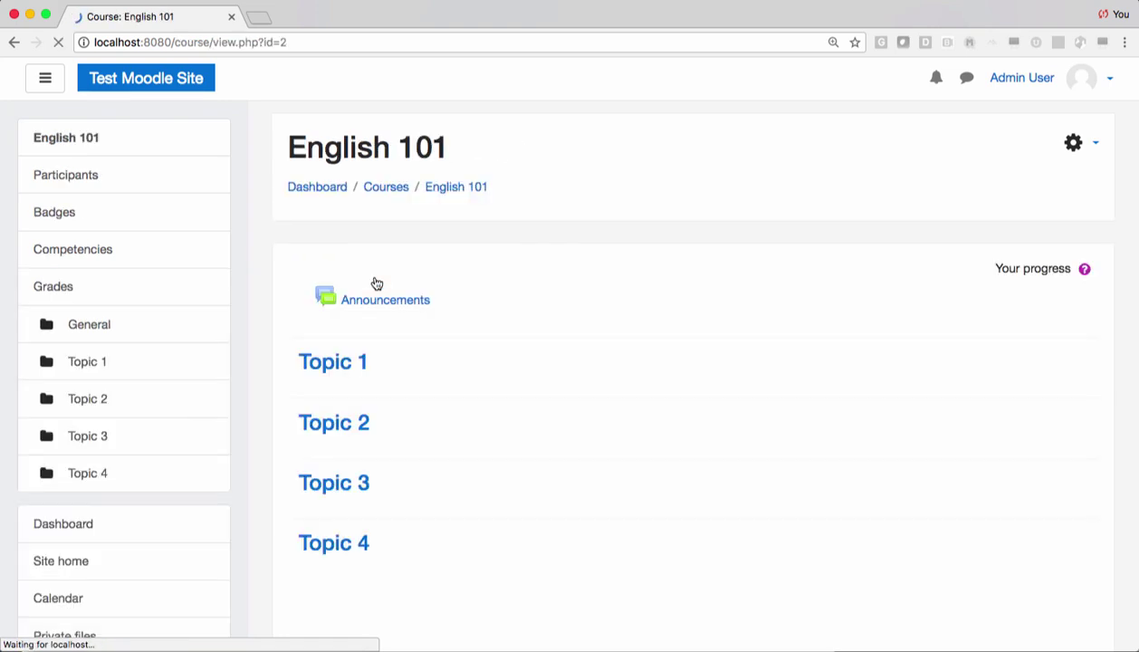
{"action": "left_click", "coordinate": [1096, 145]}
{"action": "left_click", "coordinate": [1005, 212]}
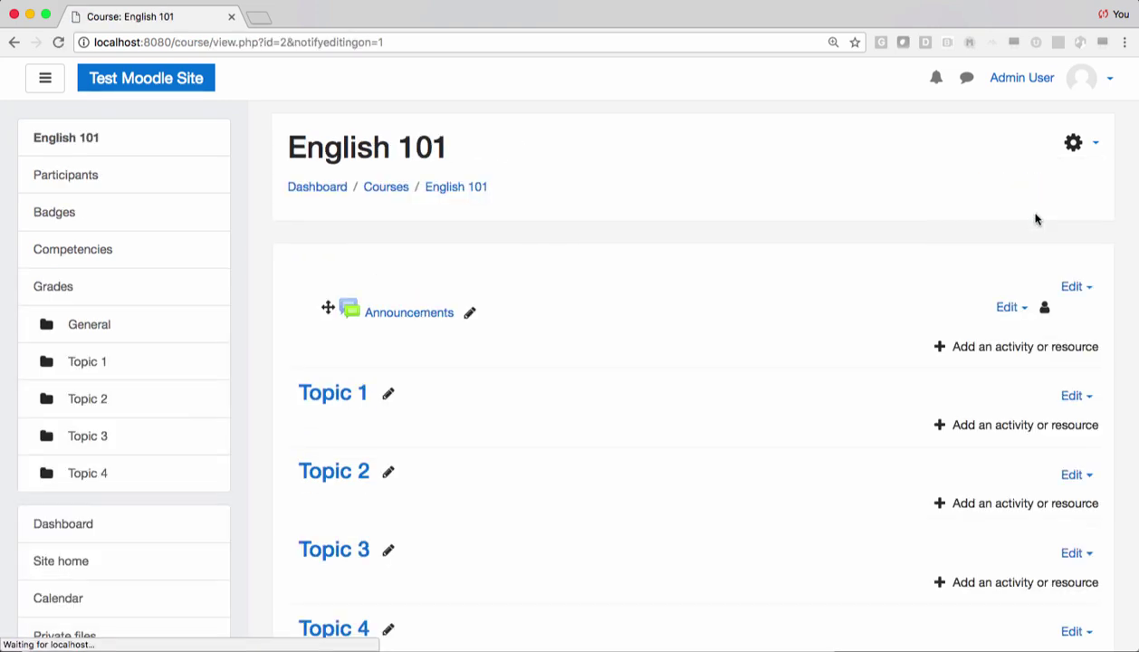
Start adding a BigBlueButtonBN activity to Topic 1 of the English 101 course.
{"action": "left_click", "coordinate": [978, 427]}
{"action": "left_click", "coordinate": [353, 218]}
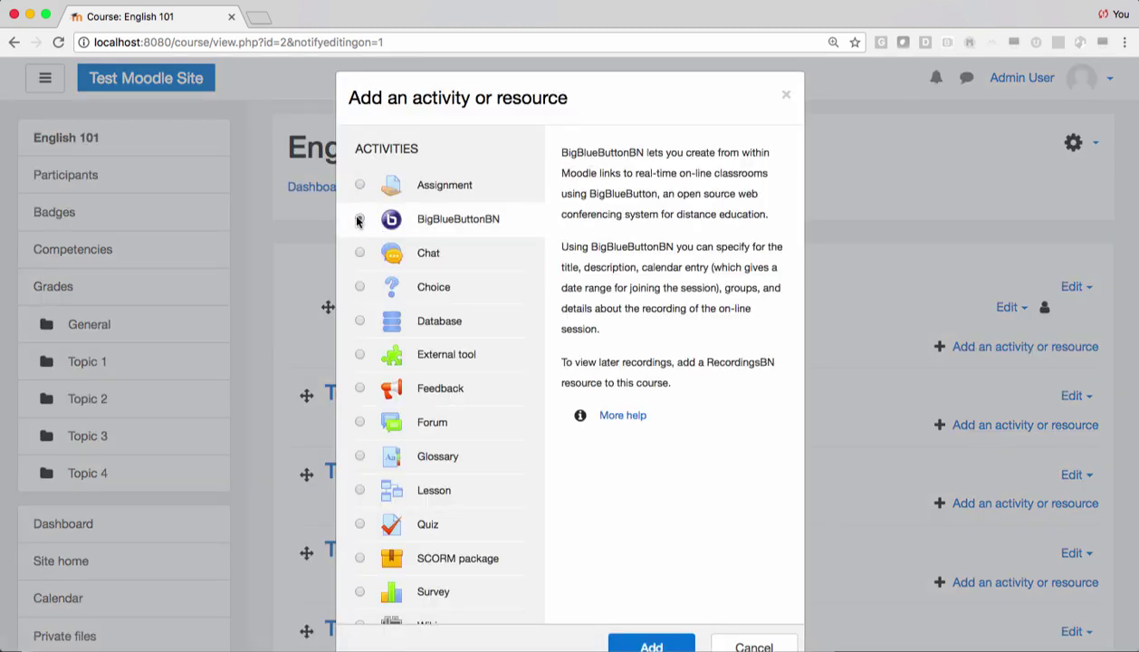
{"action": "left_click", "coordinate": [648, 644]}
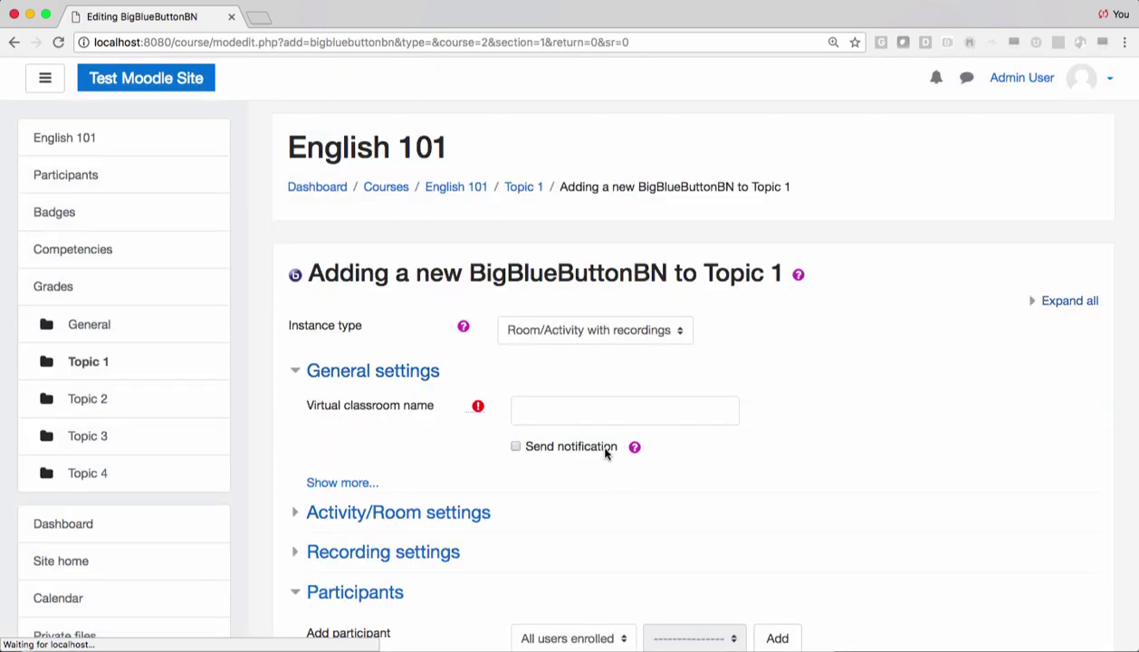
Name the virtual classroom "Online Classes Thursday 6:00 - 9:00 PM" and save the activity, returning to the course.
{"action": "scroll", "coordinate": [587, 382], "scroll_direction": "down", "scroll_amount": 3}
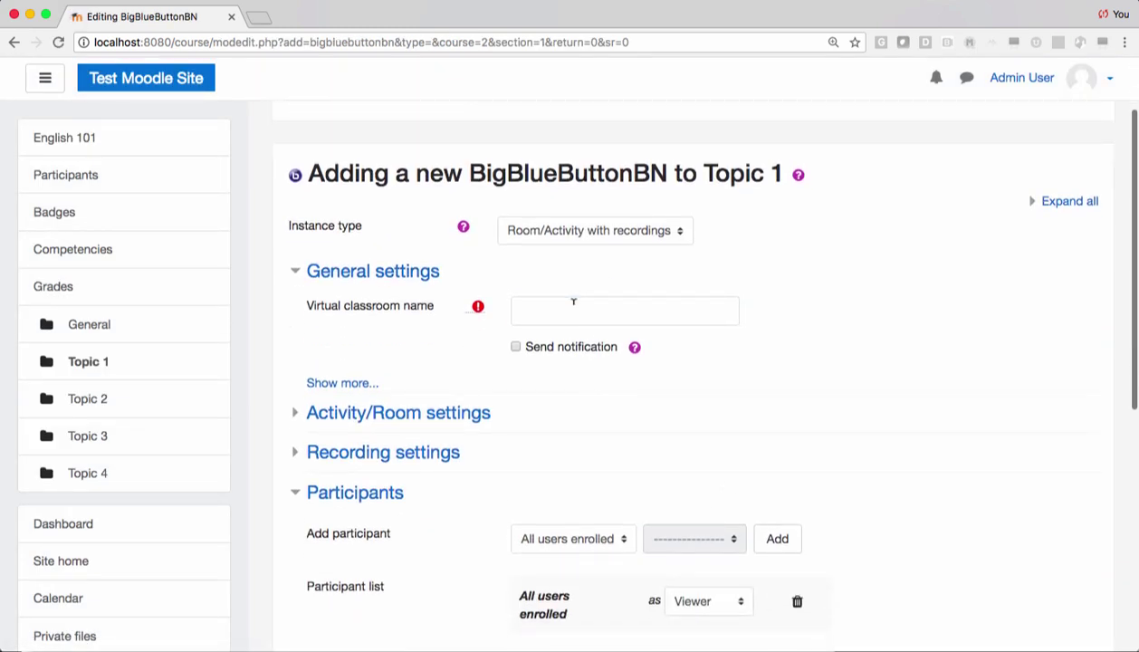
{"action": "left_click", "coordinate": [602, 308]}
{"action": "type", "text": "Online Cla"}
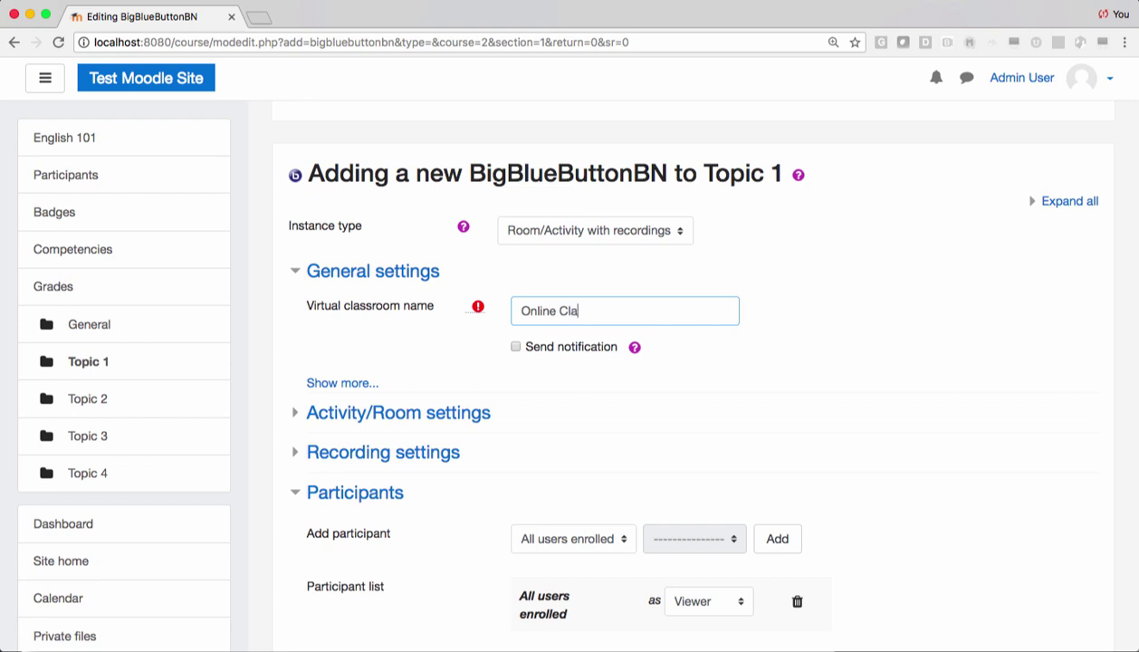
{"action": "type", "text": "sses Thursday"}
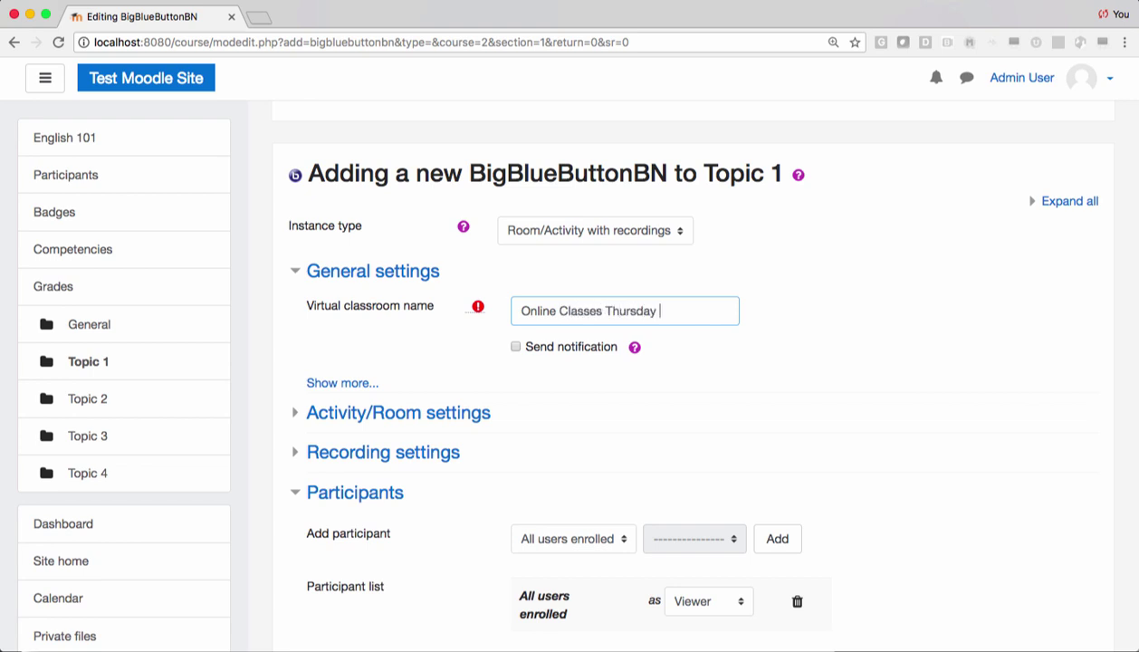
{"action": "type", "text": " 6:00 - 9:00 PM"}
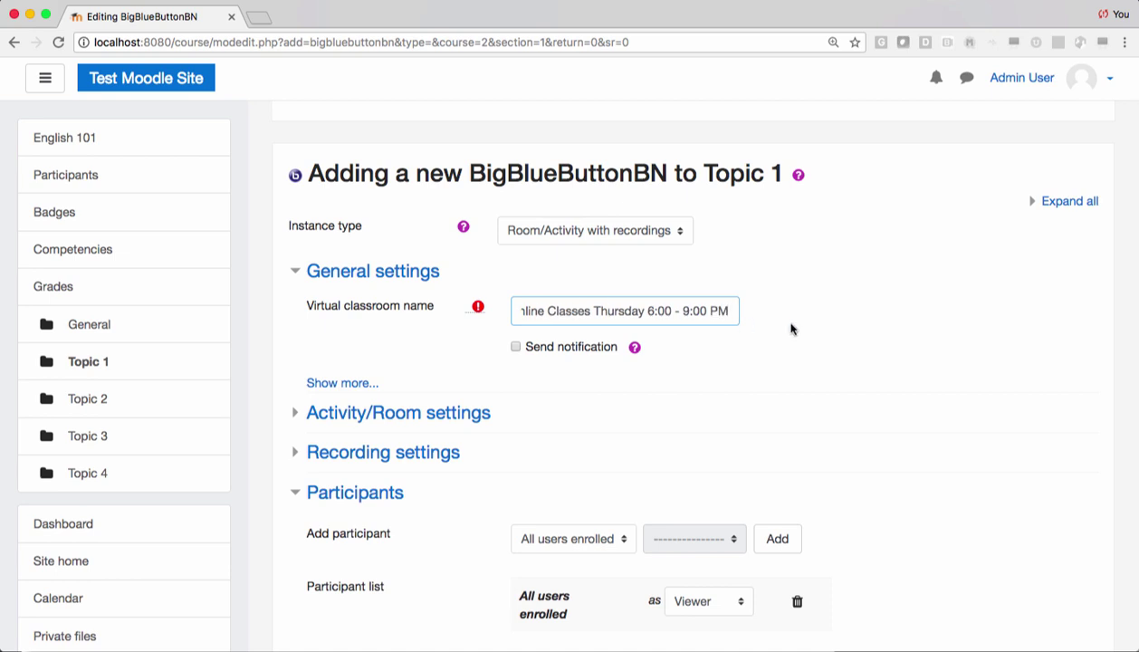
{"action": "scroll", "coordinate": [790, 329], "scroll_direction": "down", "scroll_amount": 5}
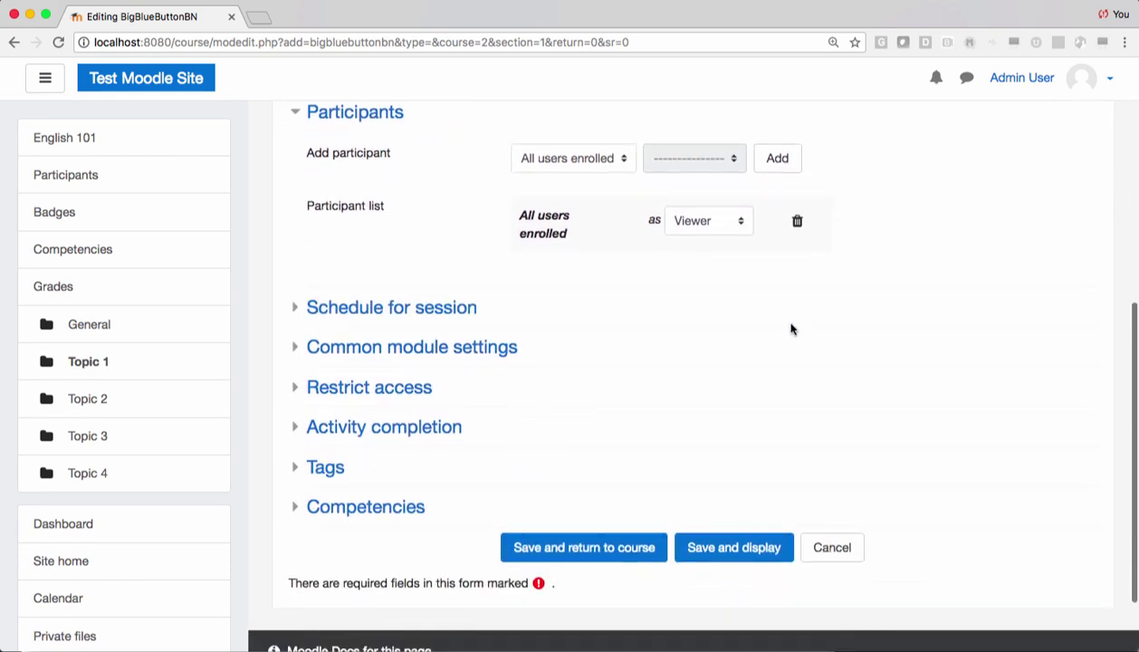
{"action": "scroll", "coordinate": [790, 329], "scroll_direction": "down", "scroll_amount": 2}
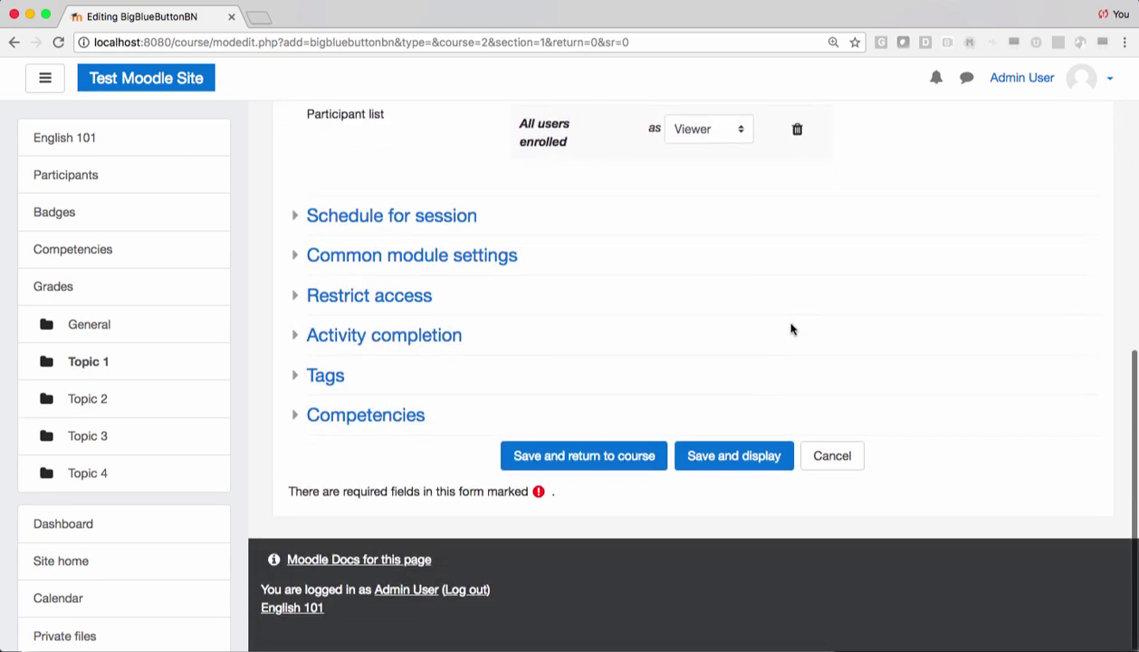
{"action": "left_click", "coordinate": [637, 460]}
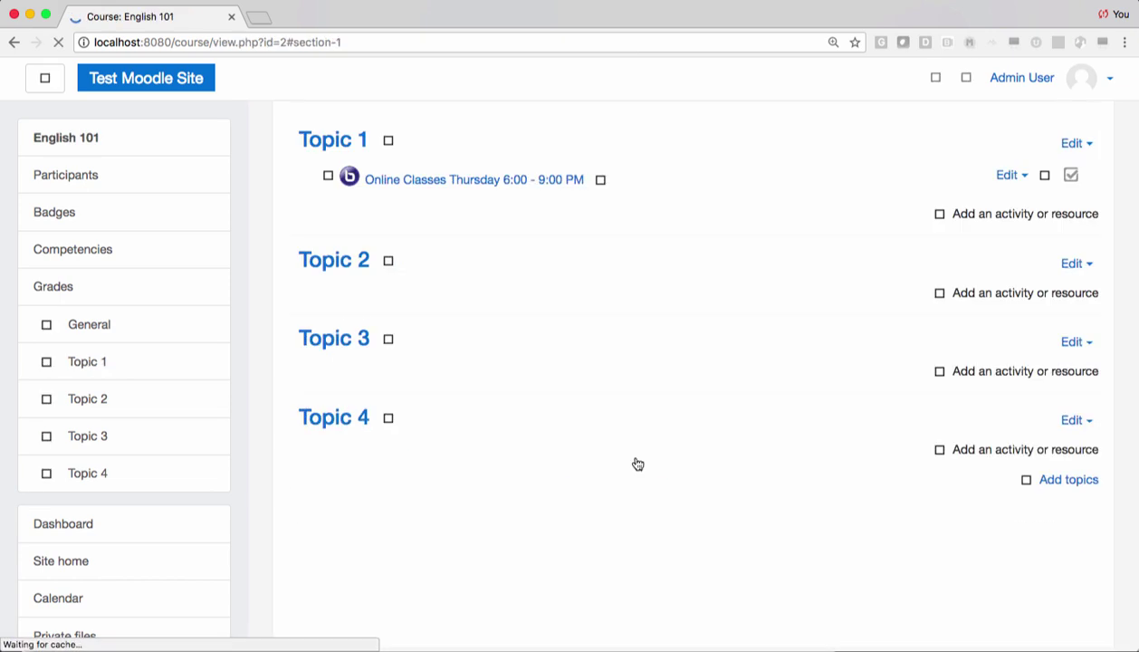
Turn editing off in the English 101 course and open the "Online Classes Thursday 6:00 - 9:00 PM" activity.
{"action": "scroll", "coordinate": [1088, 127], "scroll_direction": "up", "scroll_amount": 5}
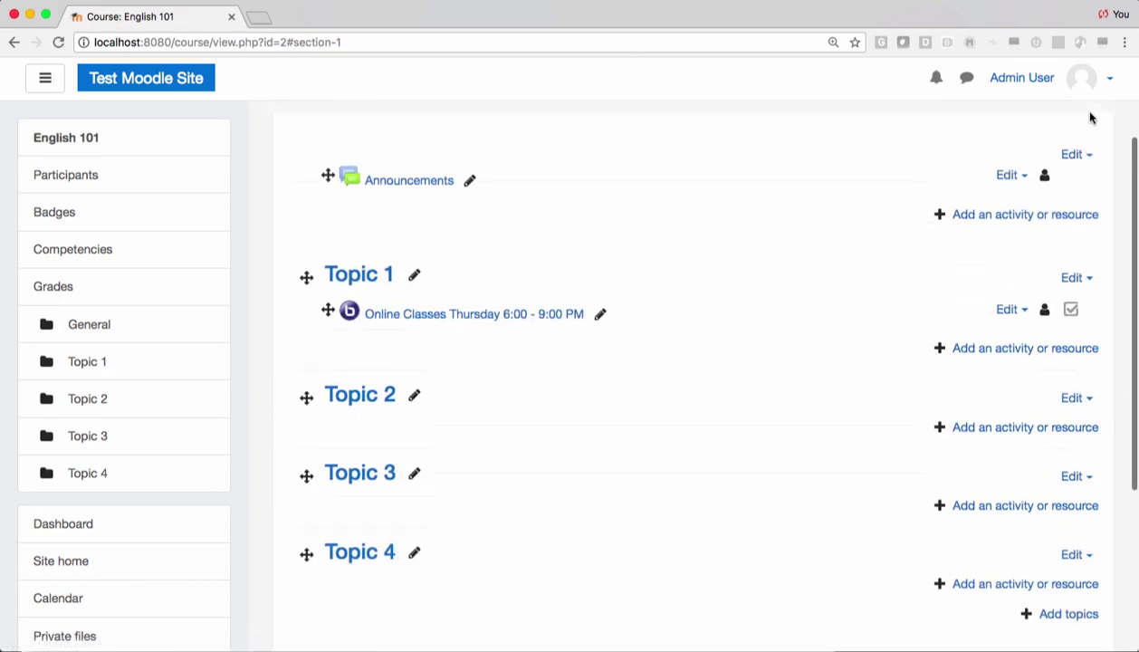
{"action": "left_click", "coordinate": [1093, 143]}
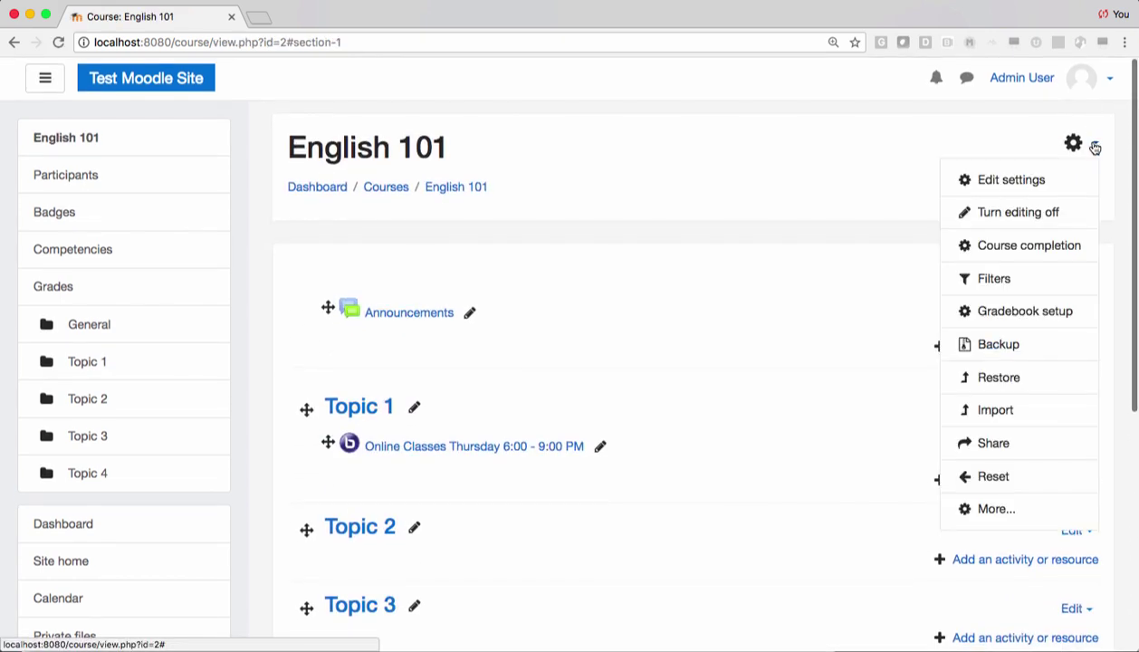
{"action": "left_click", "coordinate": [1041, 215]}
{"action": "left_click", "coordinate": [397, 411]}
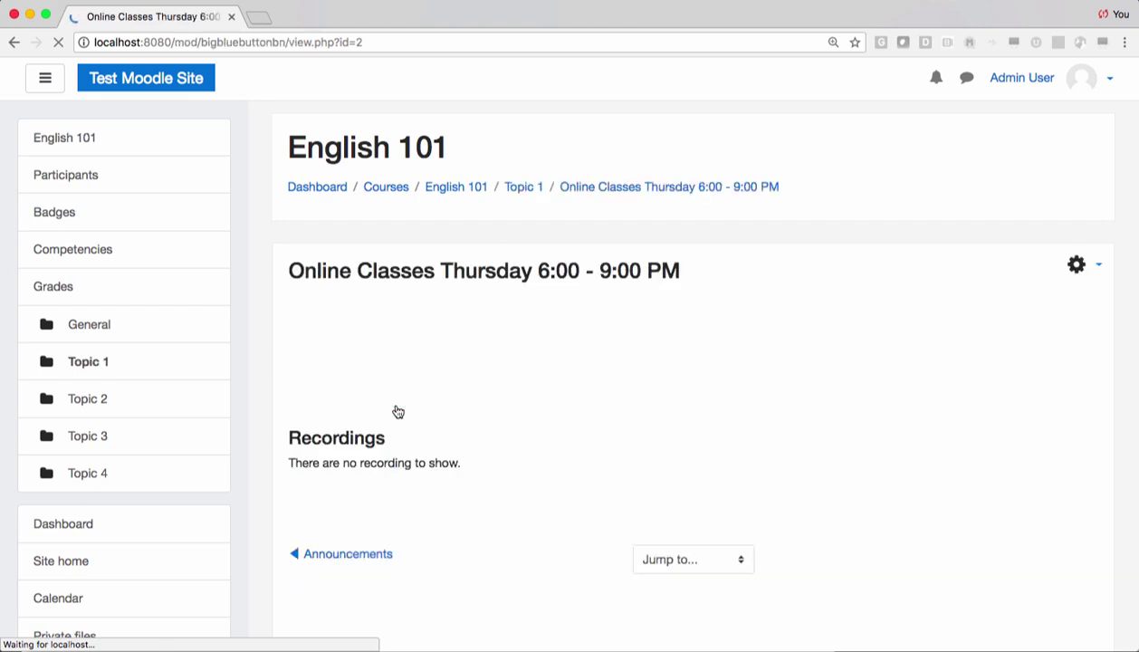
Join the online class session with microphone audio and confirm that the echo test is heard.
{"action": "scroll", "coordinate": [455, 395], "scroll_direction": "down", "scroll_amount": 3}
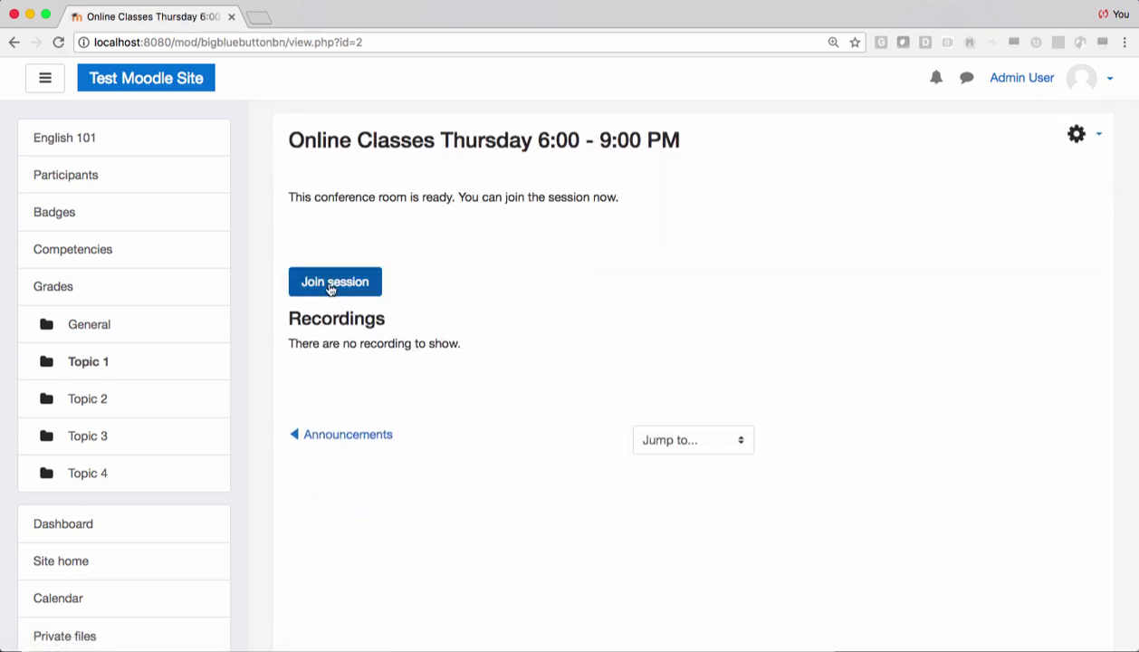
{"action": "left_click", "coordinate": [330, 286]}
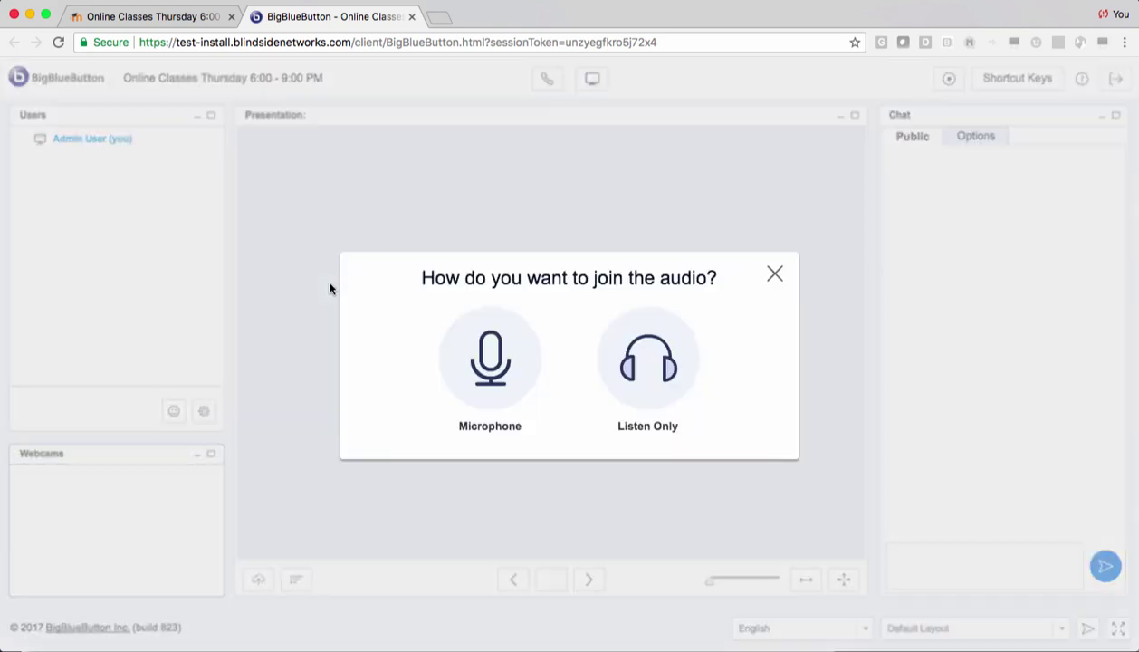
{"action": "left_click", "coordinate": [501, 364]}
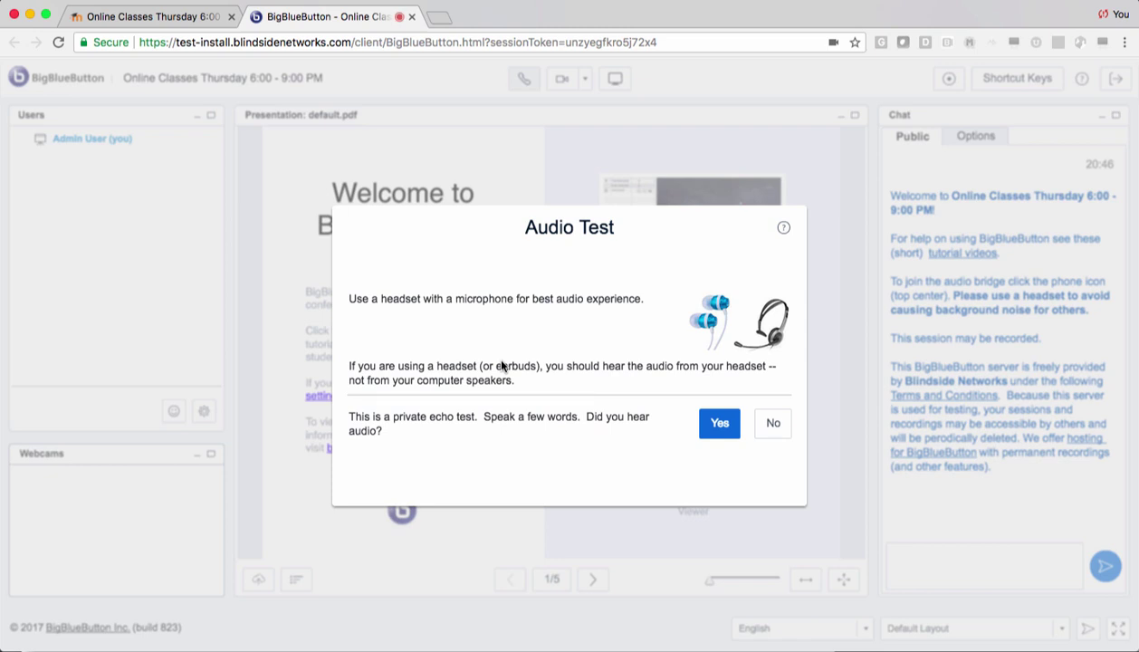
{"action": "left_click", "coordinate": [719, 423]}
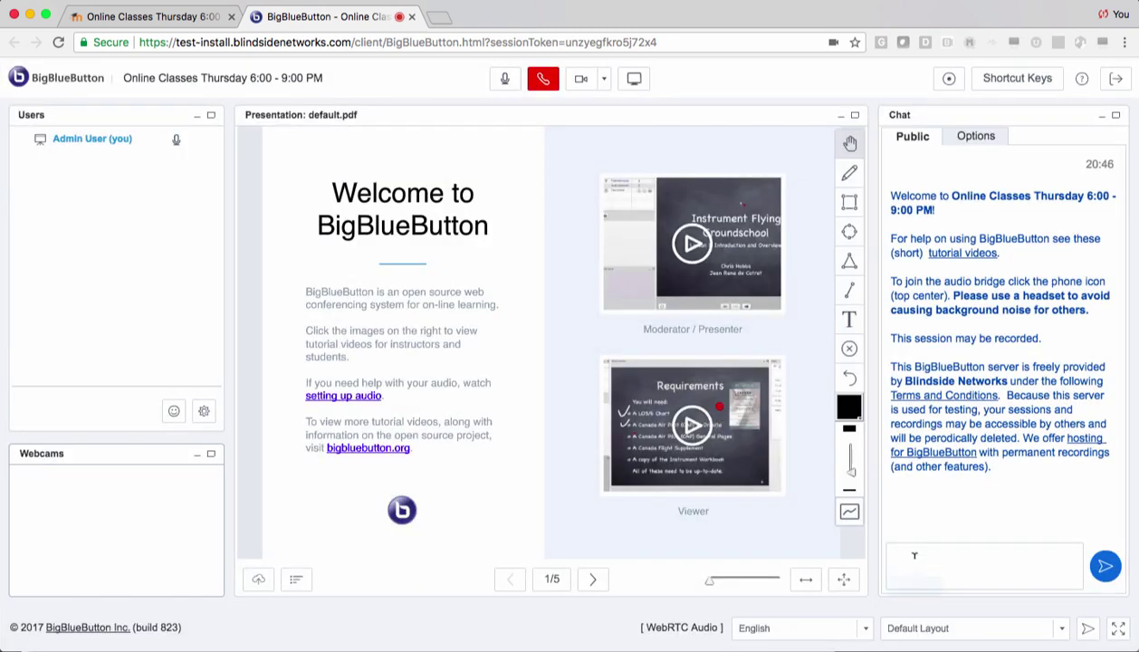
Send the public chat message "Welcome to class!".
{"action": "left_click", "coordinate": [915, 564]}
{"action": "type", "text": "Welcome t"}
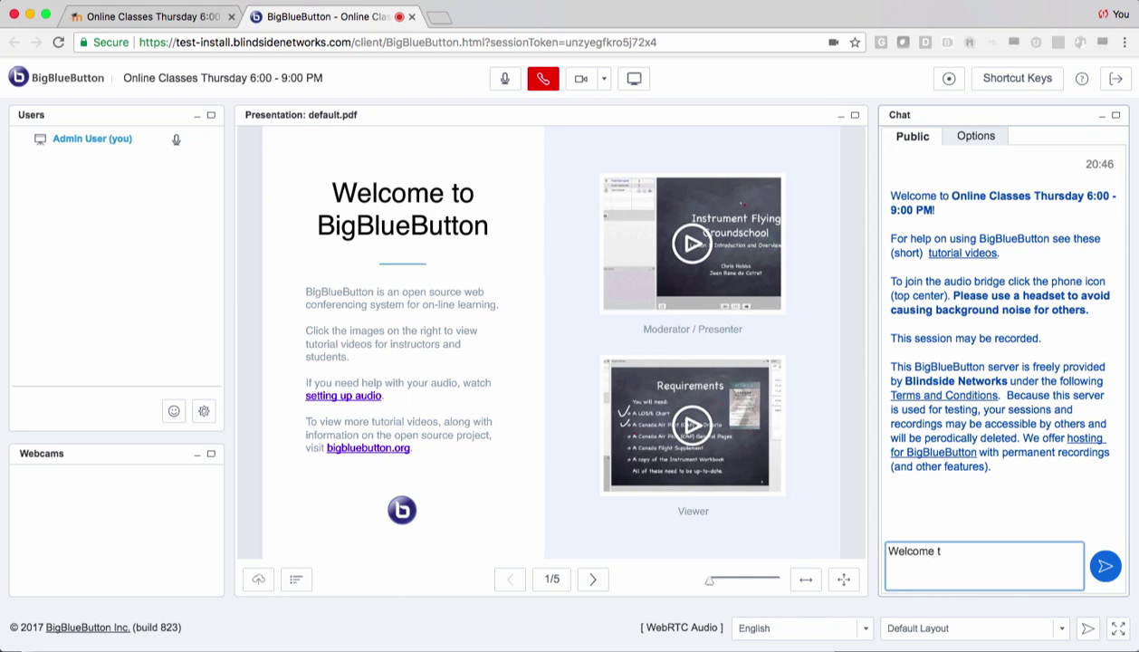
{"action": "type", "text": "o class!"}
{"action": "key", "text": "Return"}
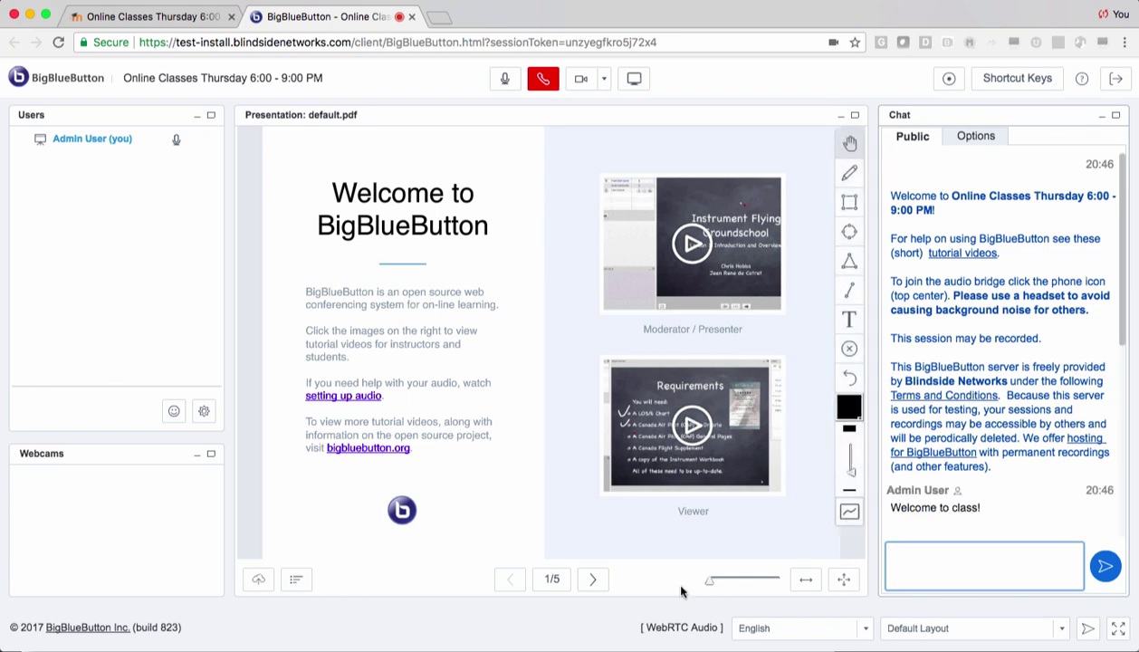
Add a text box reading "Ready to teach online!" at font size 32 on the blank second slide.
{"action": "key", "text": "Right"}
{"action": "left_click", "coordinate": [849, 318]}
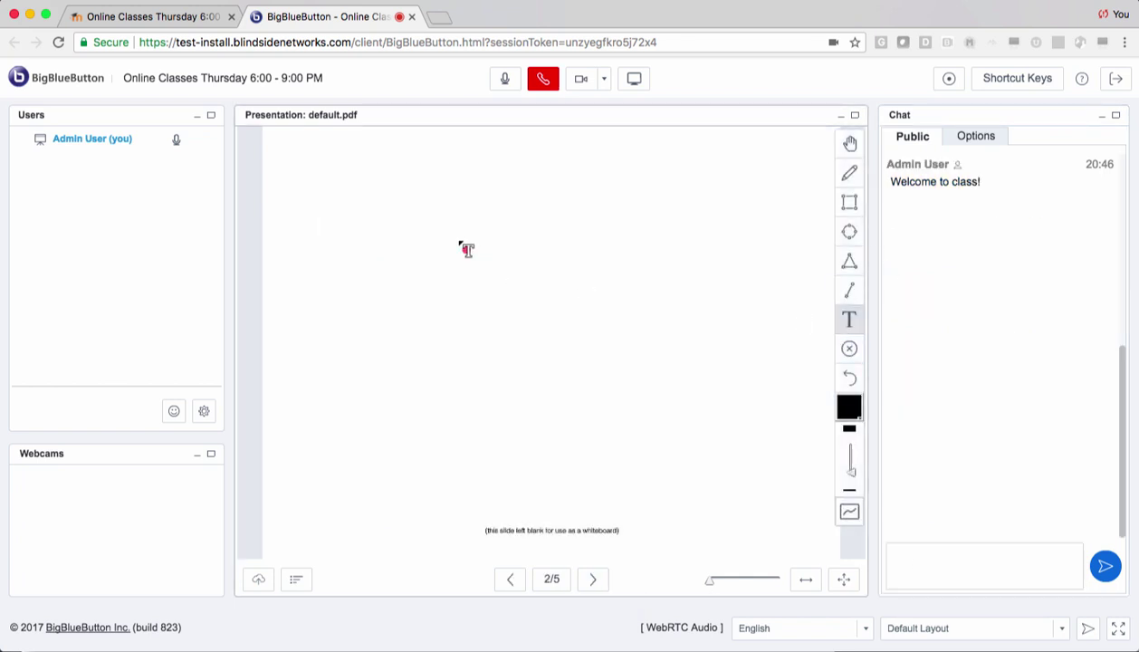
{"action": "left_click_drag", "start_coordinate": [396, 195], "coordinate": [724, 389]}
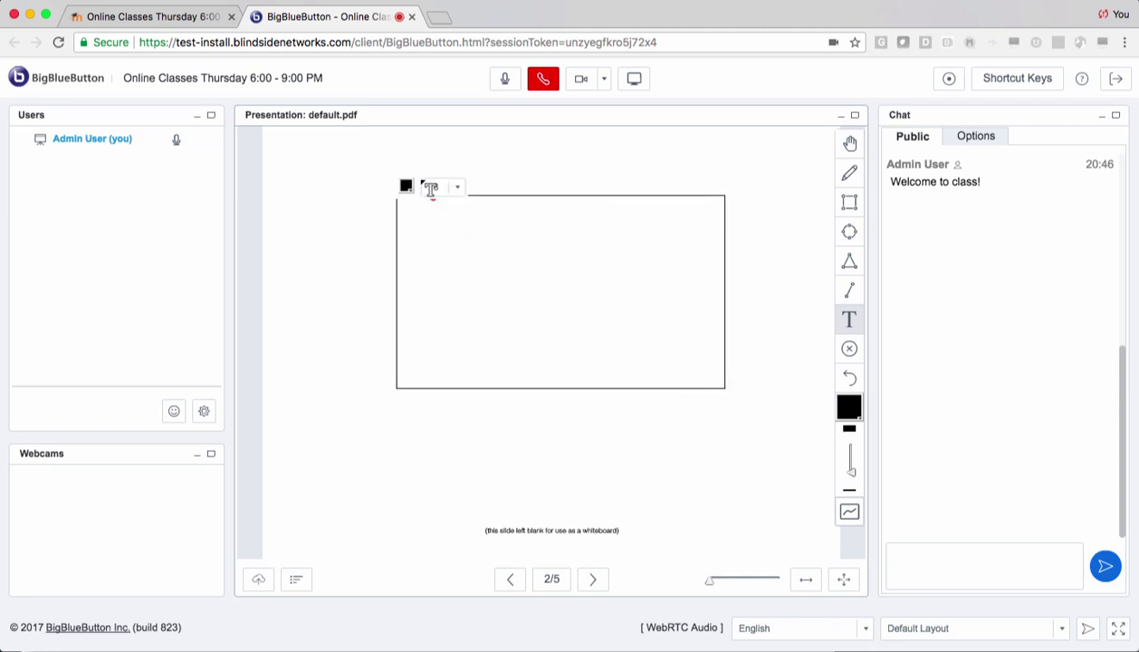
{"action": "left_click", "coordinate": [459, 188]}
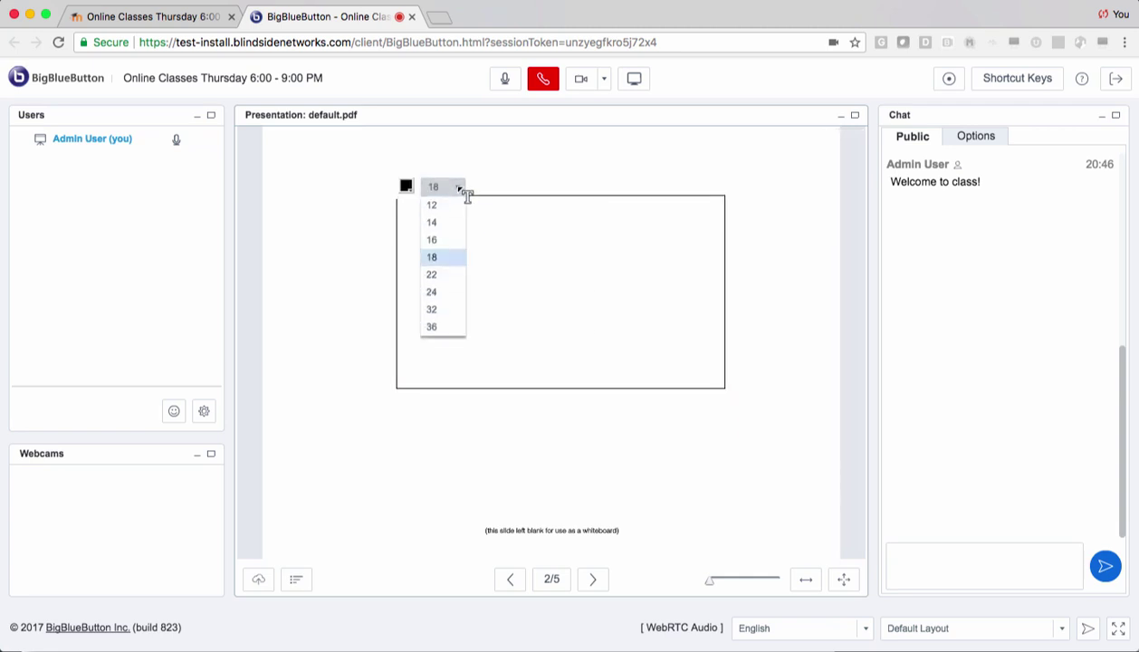
{"action": "left_click", "coordinate": [438, 309]}
{"action": "type", "text": "Re"}
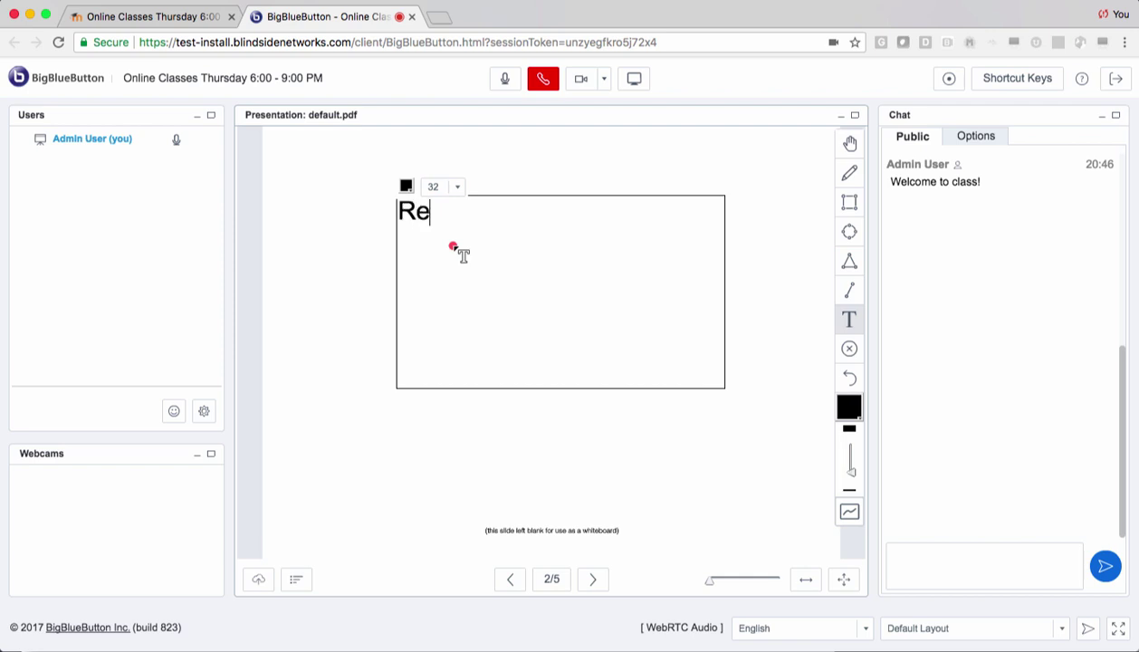
{"action": "type", "text": "ady to teach online!"}
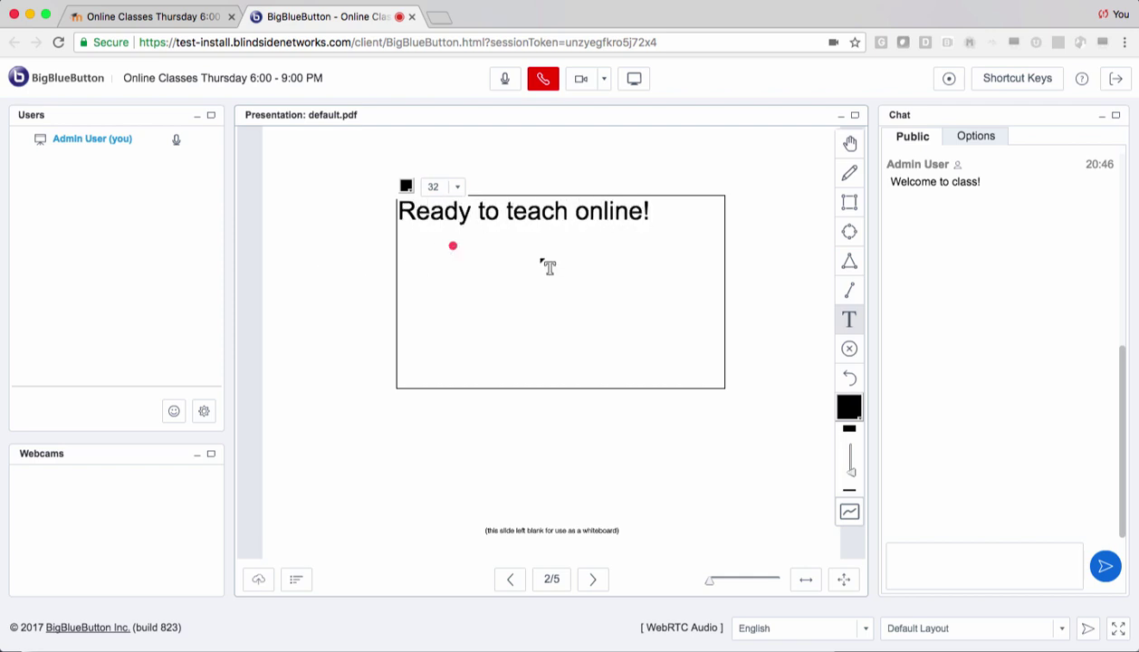
Draw a freehand zigzag and an exclamation mark below the text on the second slide with the Pencil.
{"action": "left_click", "coordinate": [850, 174]}
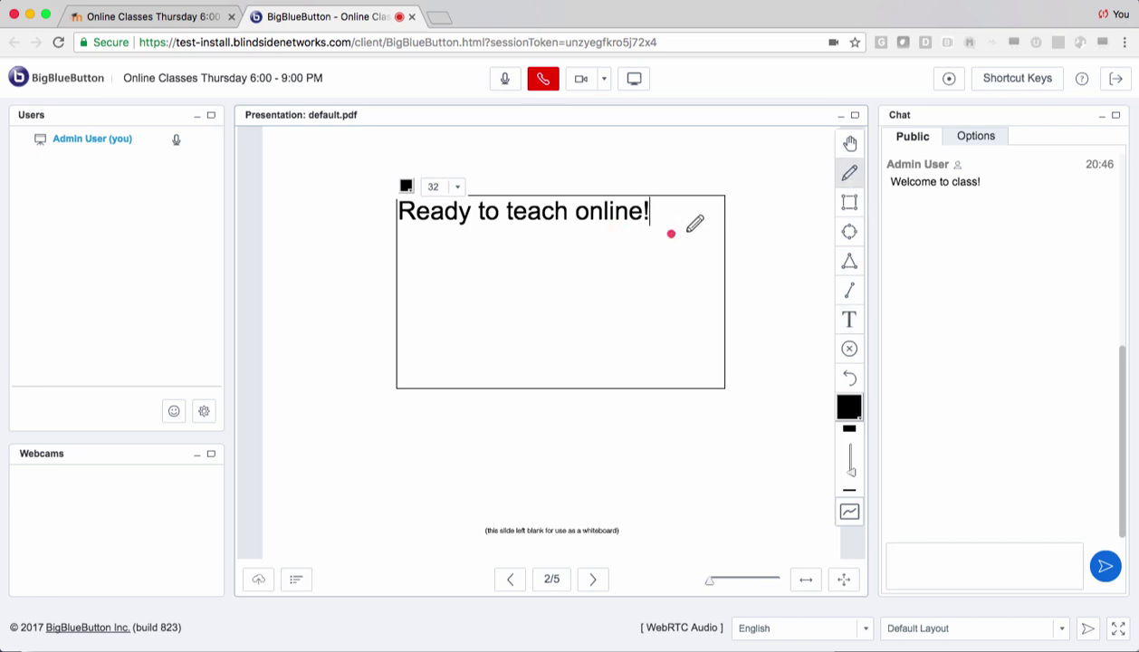
{"action": "left_click", "coordinate": [759, 247]}
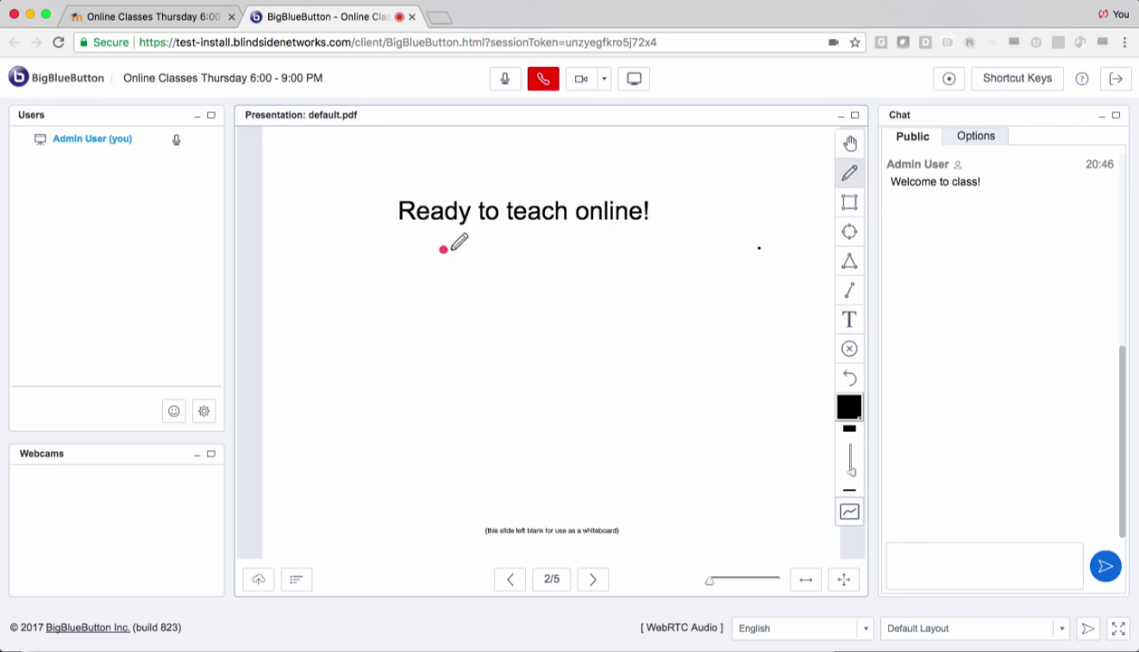
{"action": "mouse_move", "coordinate": [444, 249]}
{"action": "left_mouse_down"}
{"action": "mouse_move", "coordinate": [535, 359]}
{"action": "mouse_move", "coordinate": [518, 362]}
{"action": "left_mouse_up"}
{"action": "left_click_drag", "start_coordinate": [654, 269], "coordinate": [651, 349]}
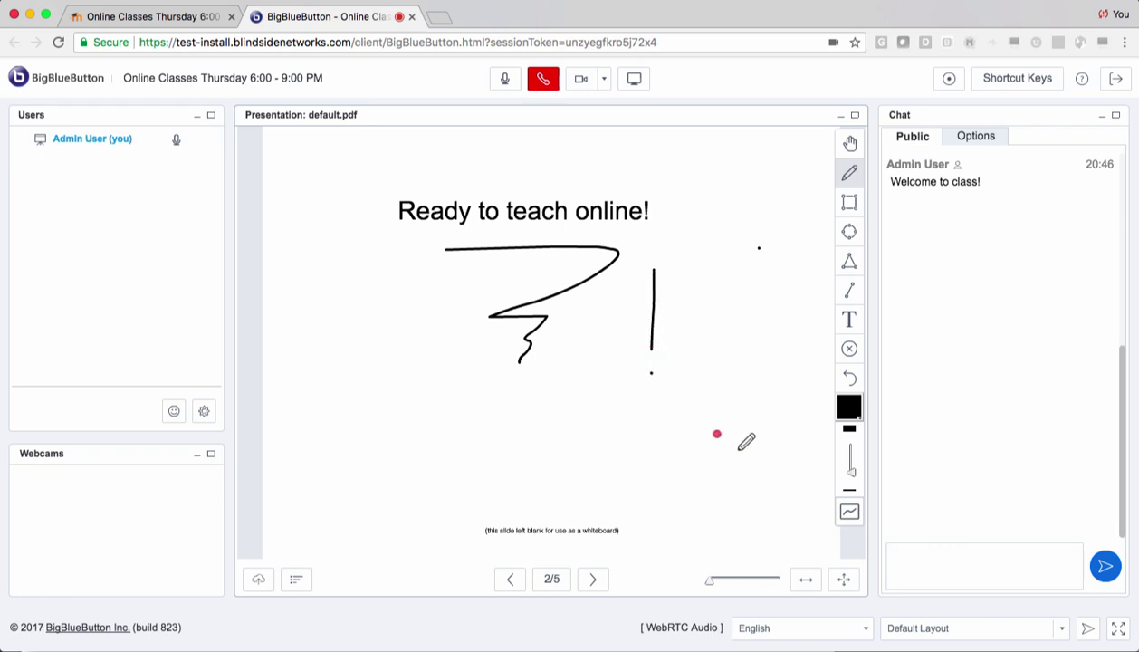
Start recording the session and draw two freehand zigzag lines on the blank third slide.
{"action": "left_click", "coordinate": [593, 579]}
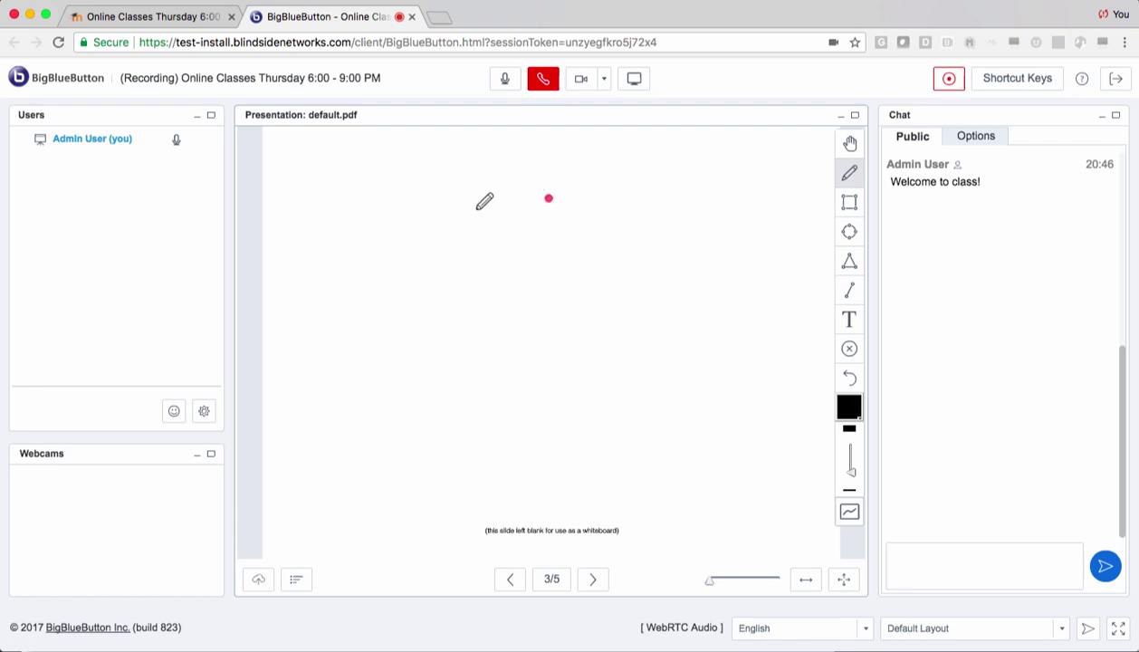
{"action": "left_click_drag", "start_coordinate": [476, 203], "coordinate": [605, 365]}
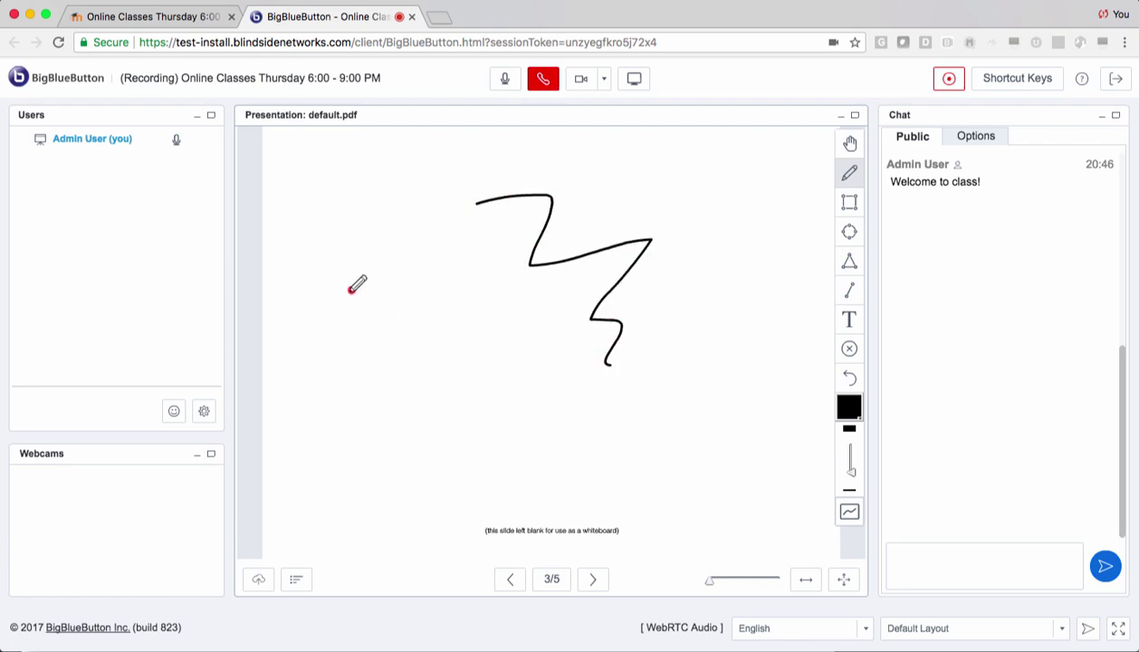
{"action": "left_click_drag", "start_coordinate": [350, 291], "coordinate": [492, 433]}
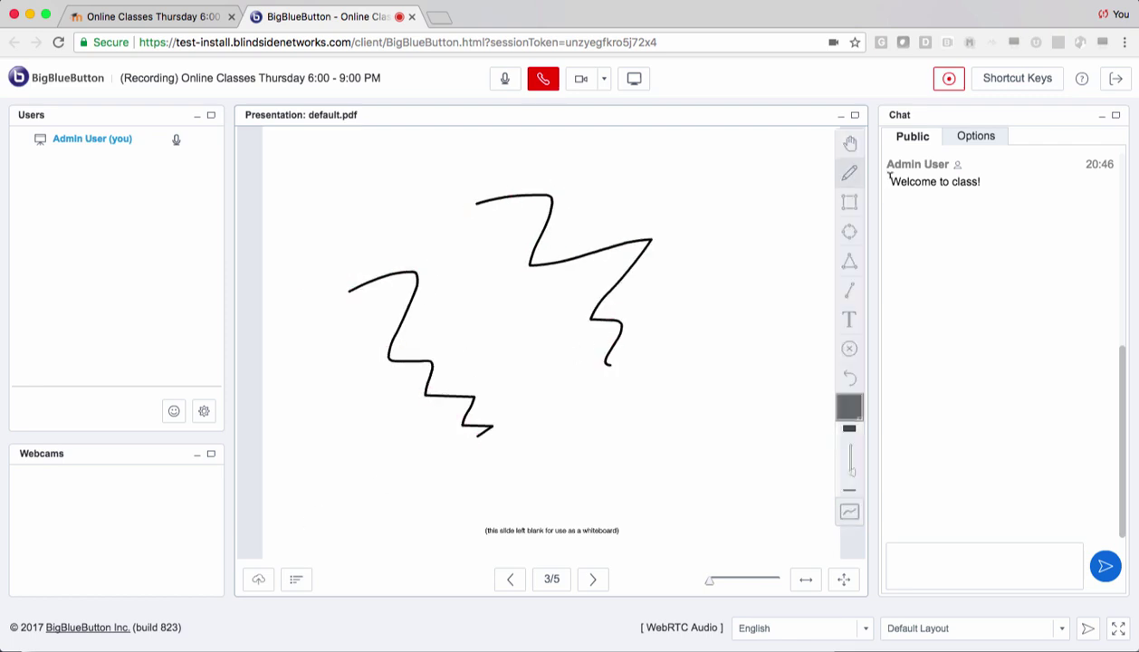
Log out of the session and end the meeting for all participants.
{"action": "left_click", "coordinate": [1114, 79]}
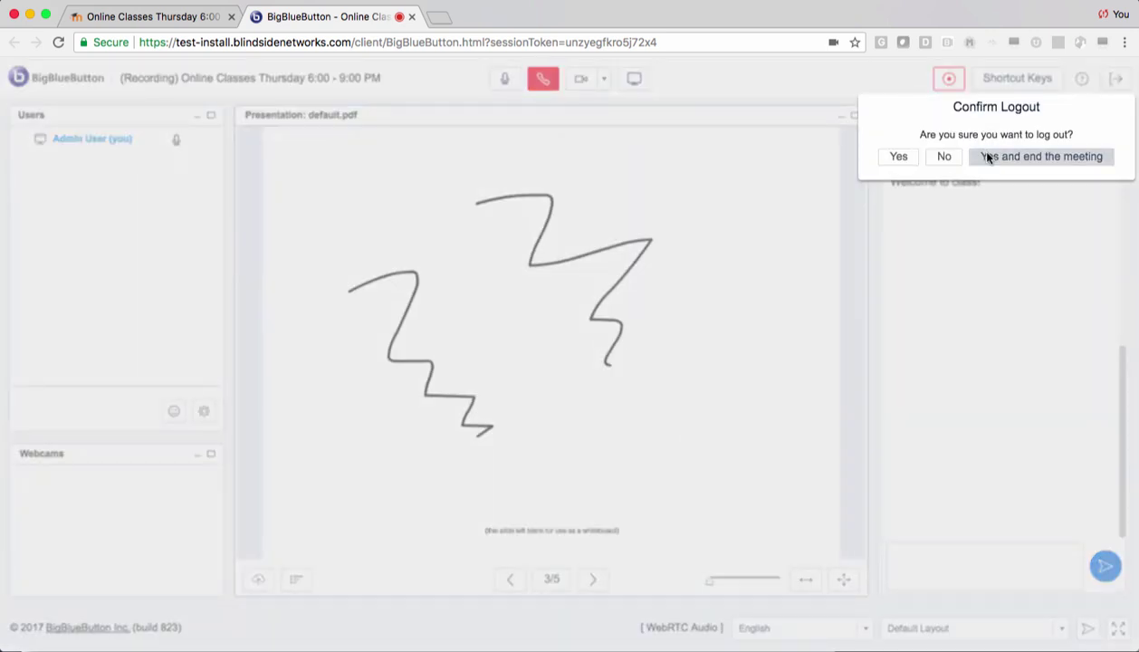
{"action": "left_click", "coordinate": [1021, 159]}
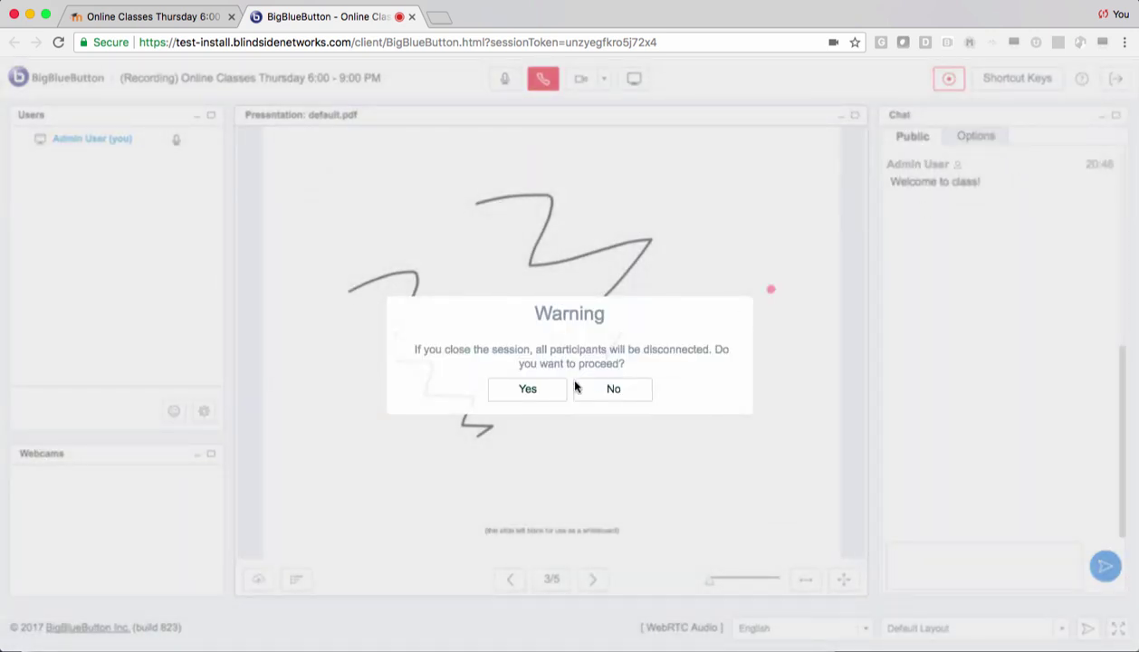
{"action": "left_click", "coordinate": [549, 393]}
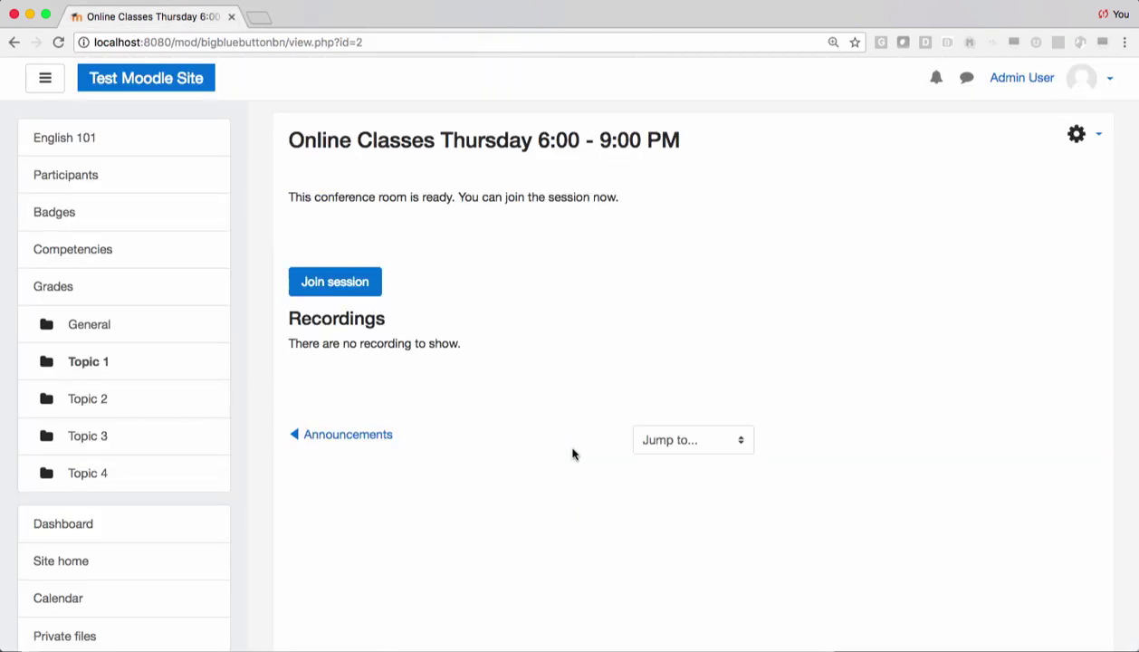